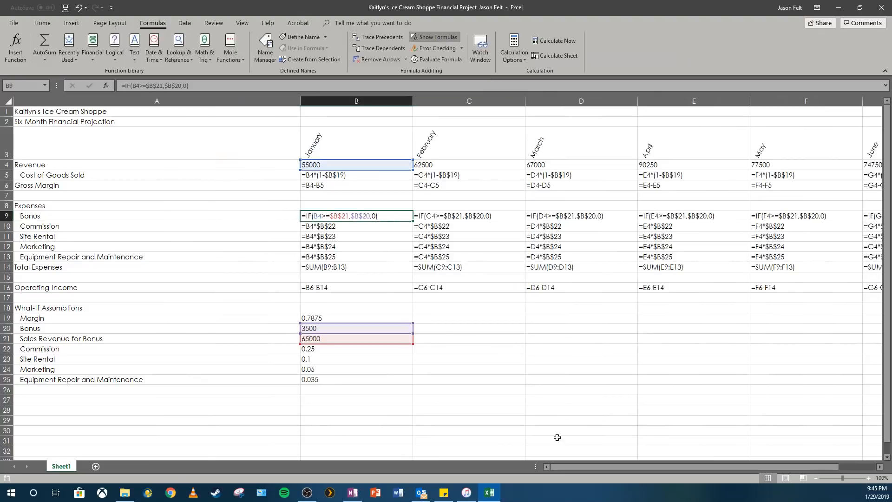
Step: Review the formulas across the worksheet and switch off formula display to show the calculated values
drag(562, 461, 604, 473)
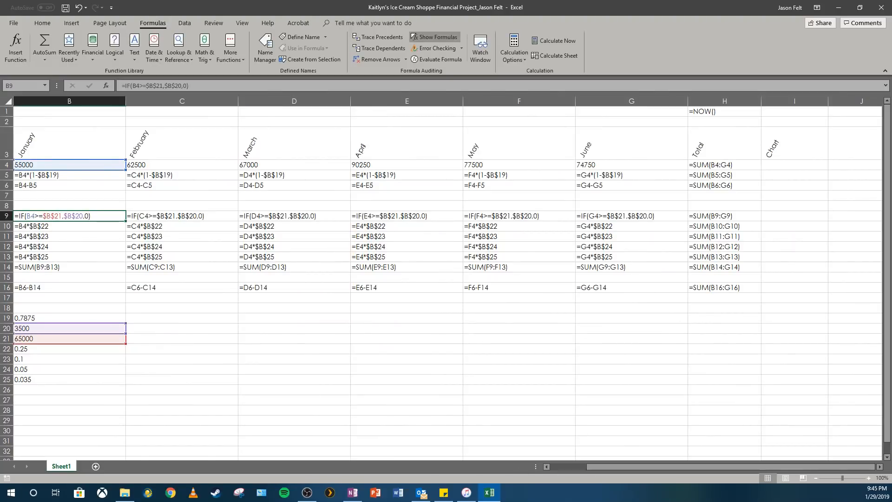
drag(641, 465, 632, 465)
drag(693, 468, 680, 466)
drag(621, 466, 604, 467)
drag(664, 469, 627, 464)
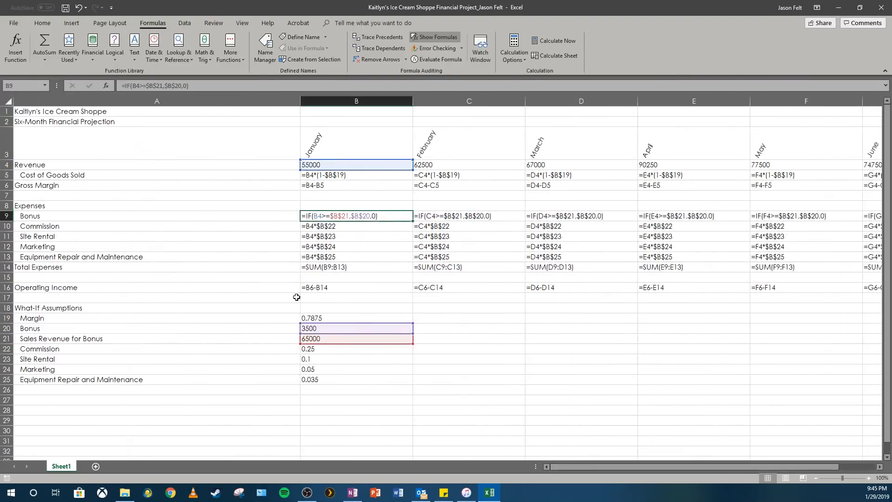
click(436, 37)
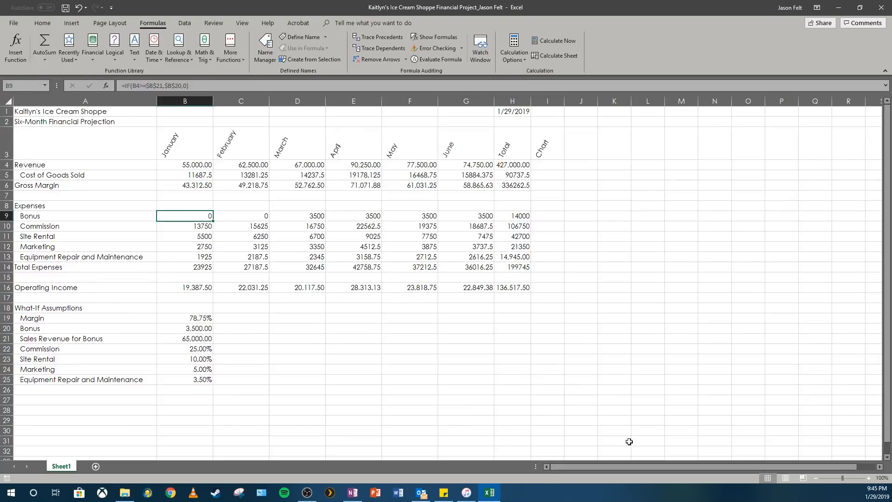
click(263, 268)
click(259, 258)
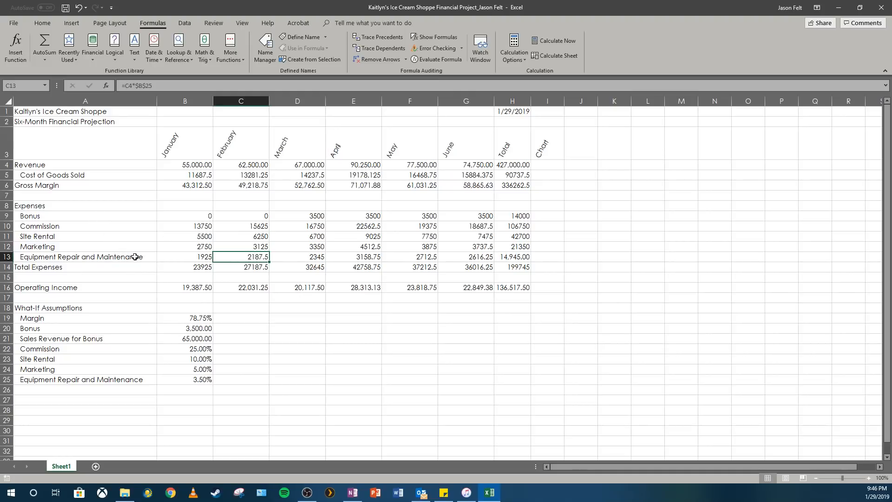
click(191, 163)
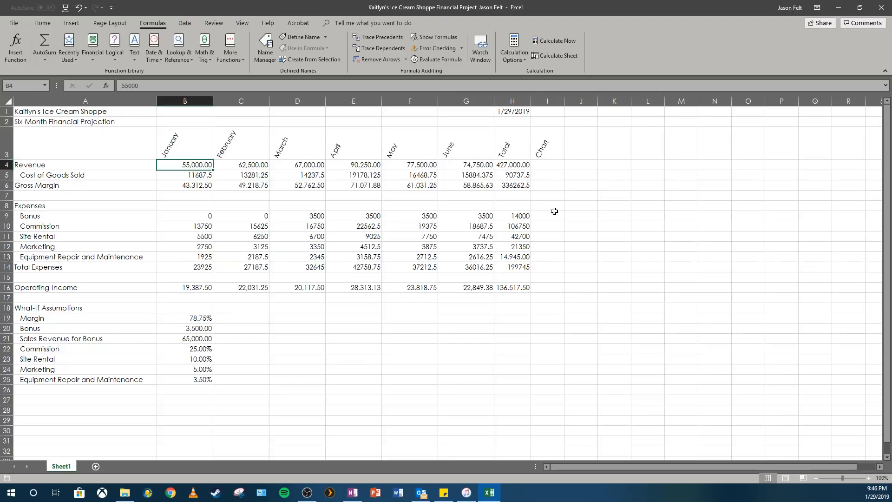
Step: Insert a line sparkline in cell I4 of the Chart column using the January to June revenue in B4:G4
click(869, 478)
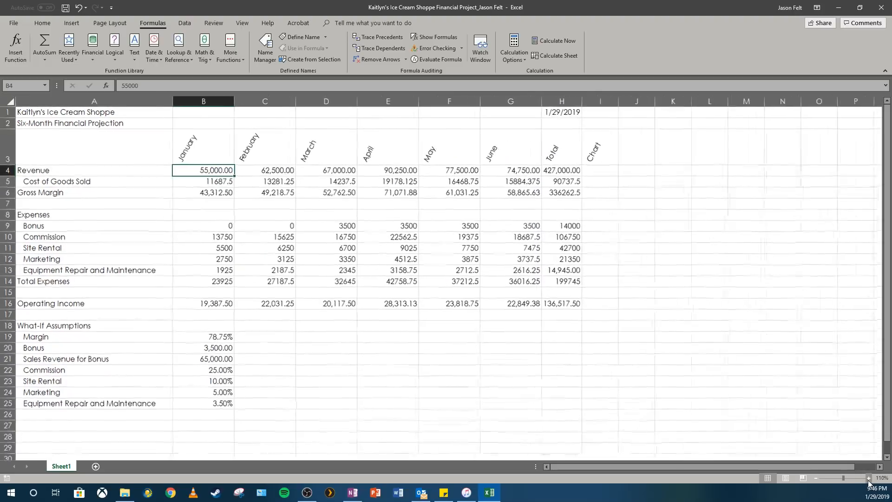
click(868, 477)
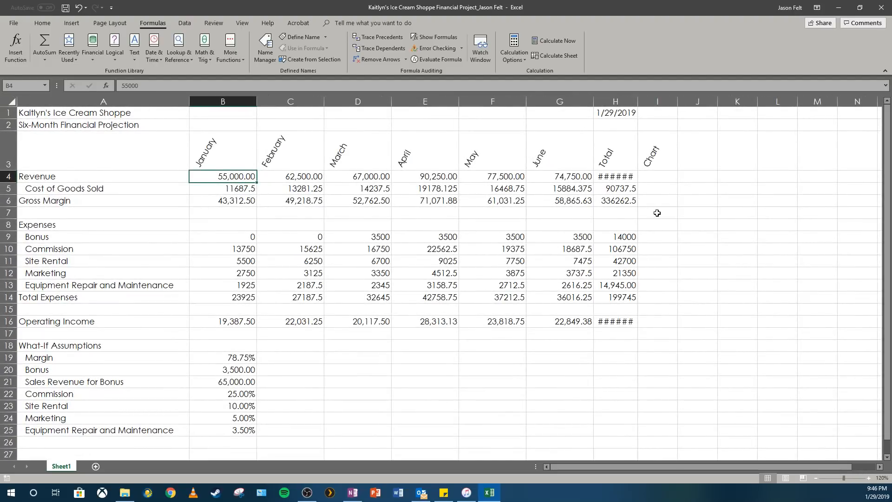
click(816, 478)
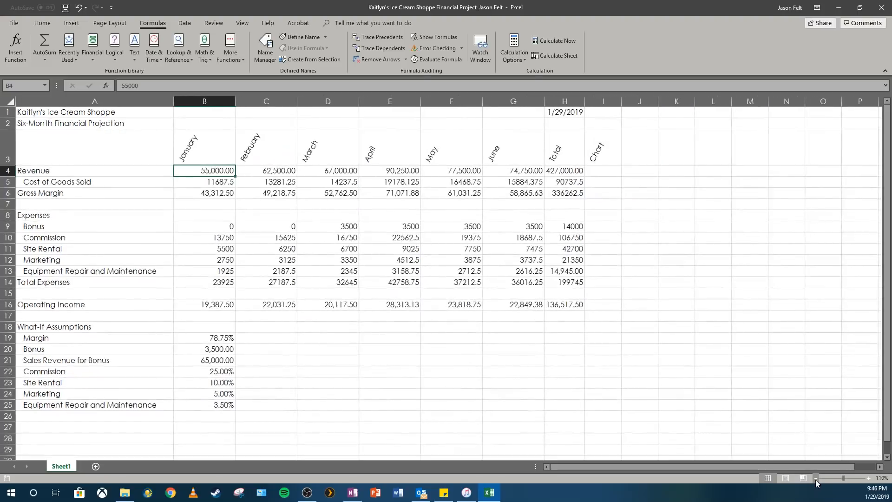
click(607, 172)
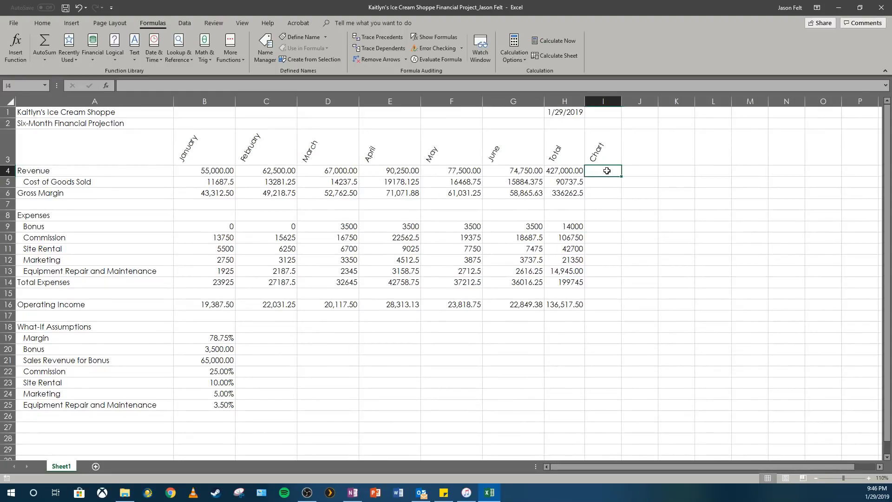
click(76, 24)
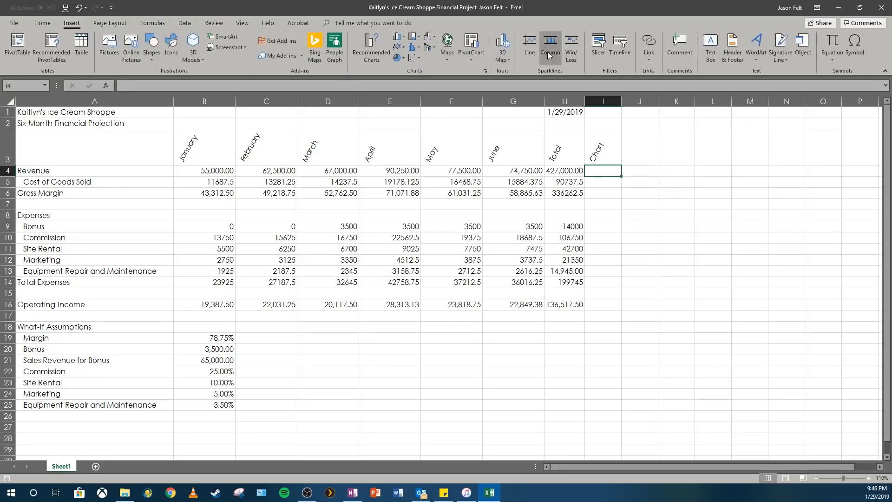
click(531, 51)
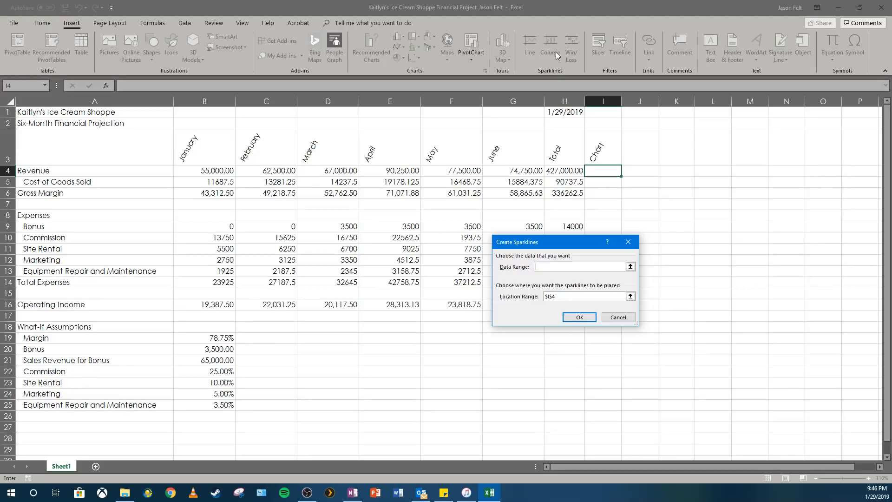
drag(215, 170, 503, 169)
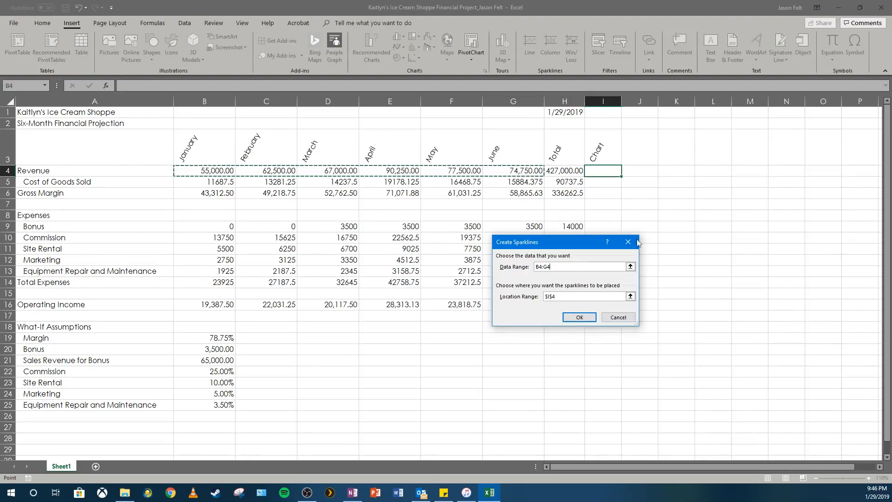
click(583, 317)
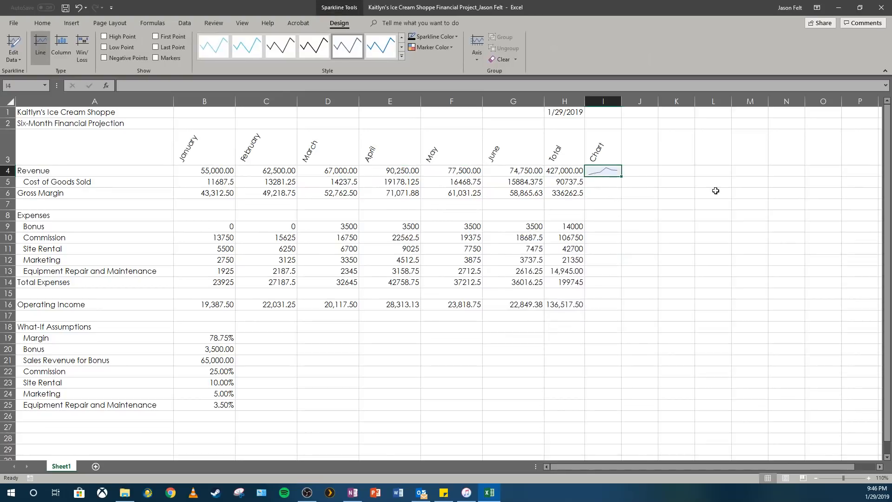
Step: Apply the Dark Green, Sparkline Style Accent 4, Darker 25% style to the revenue sparkline and fill it down through I16
click(652, 183)
click(612, 172)
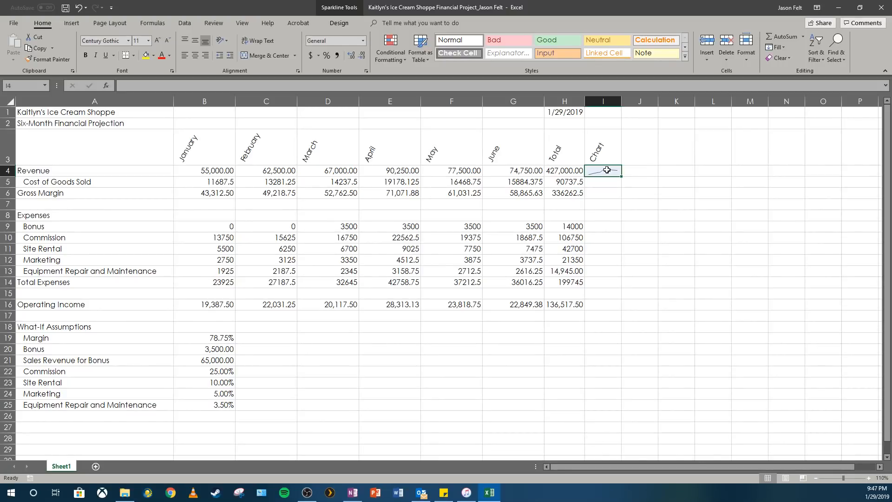
click(332, 23)
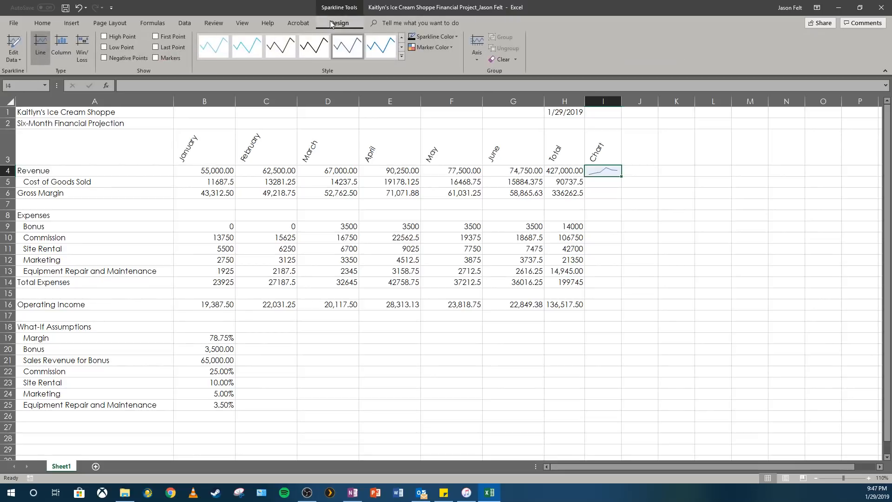
click(402, 56)
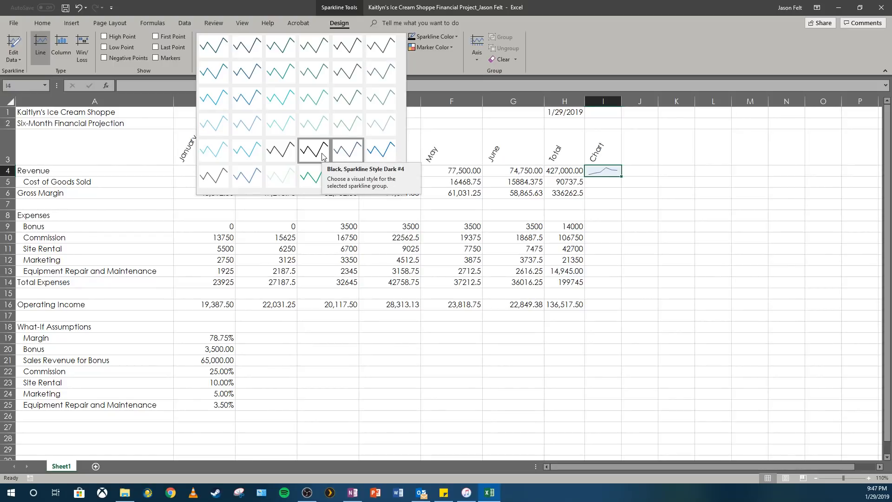
click(321, 73)
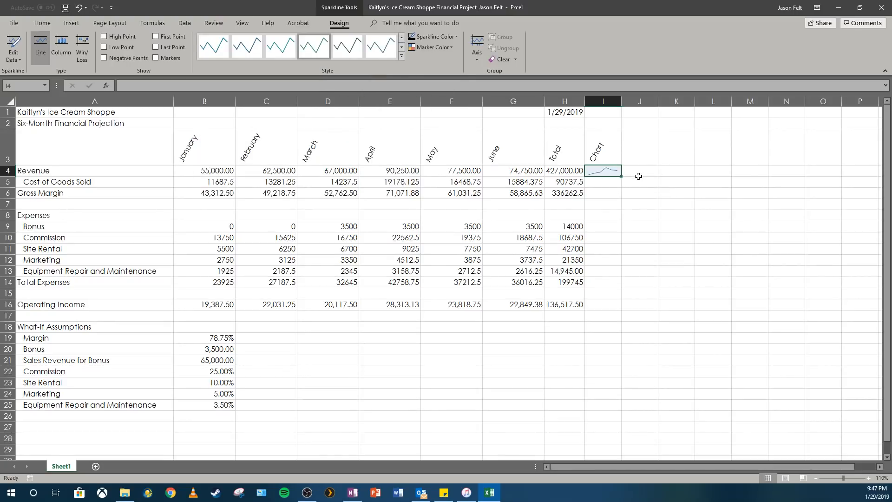
drag(621, 176, 621, 309)
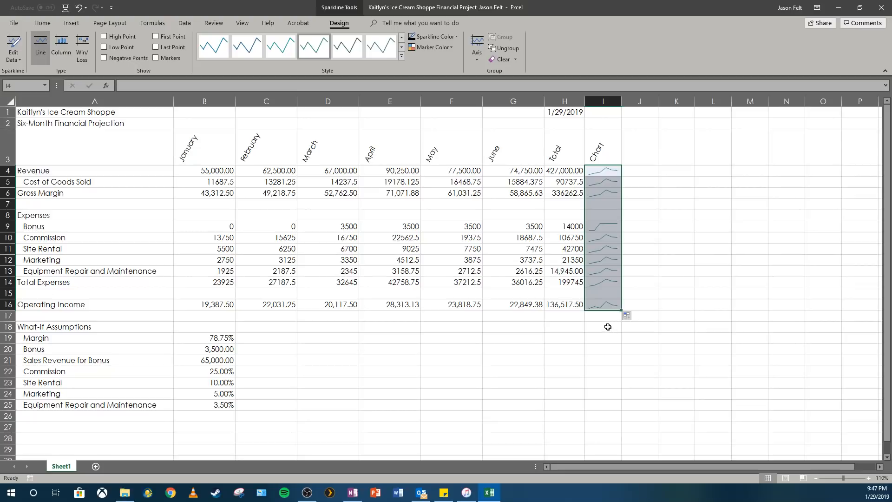
click(605, 327)
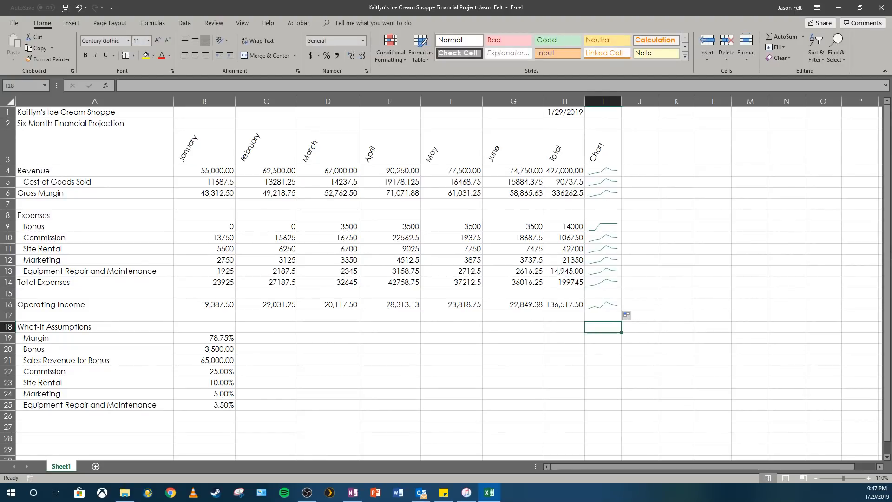
Step: Convert the sparklines in I4:I16 to the column type and save the workbook
drag(604, 171, 598, 306)
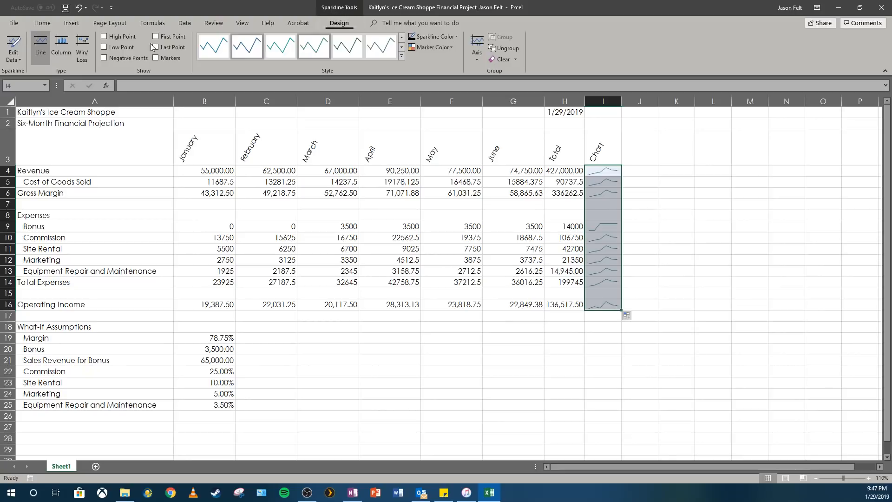
click(59, 62)
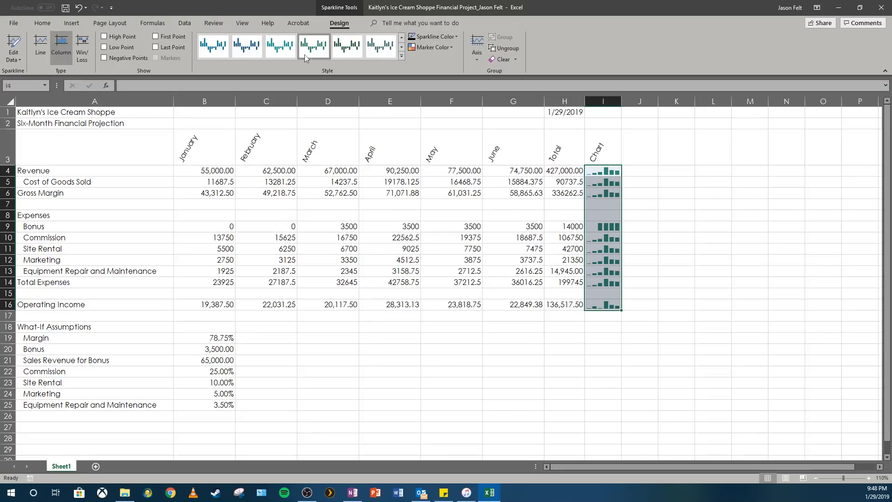
click(66, 6)
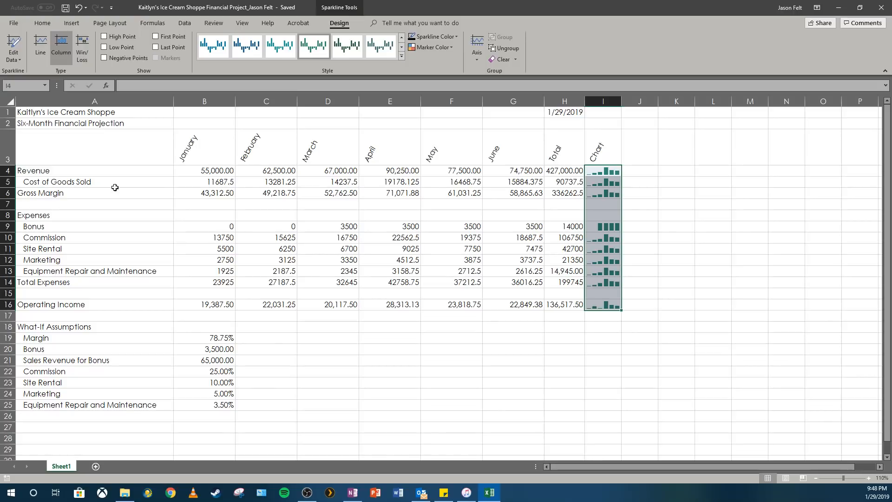
click(185, 154)
click(208, 172)
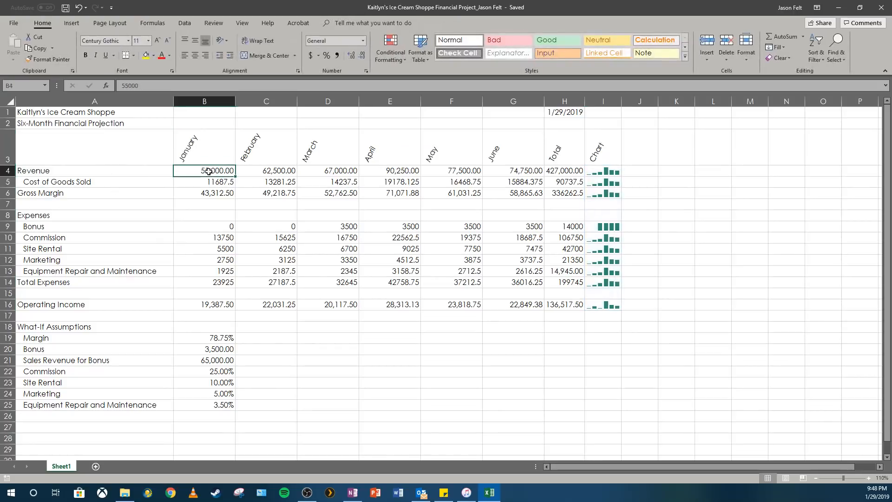
drag(208, 171, 535, 171)
click(535, 172)
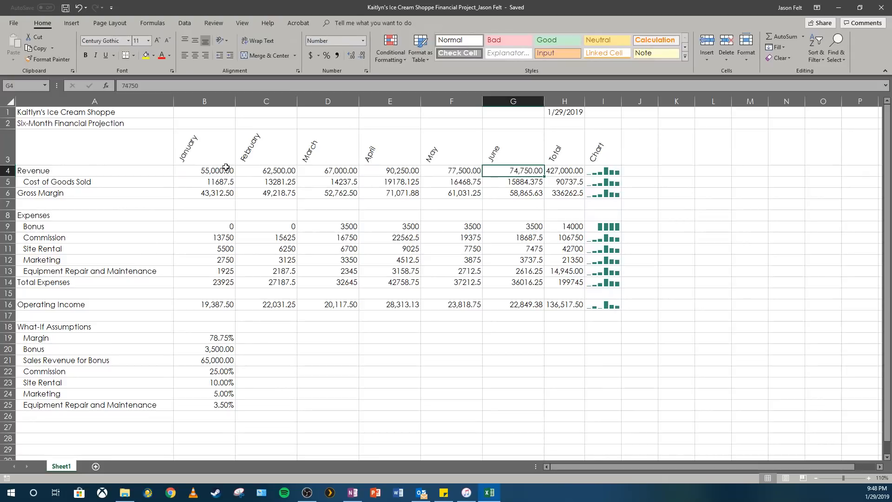
Step: Format rows 4, 6, 9, 14 and 16 in columns B to H as Currency with 2 decimals, the $ symbol and black parenthesized negatives
drag(226, 168, 562, 172)
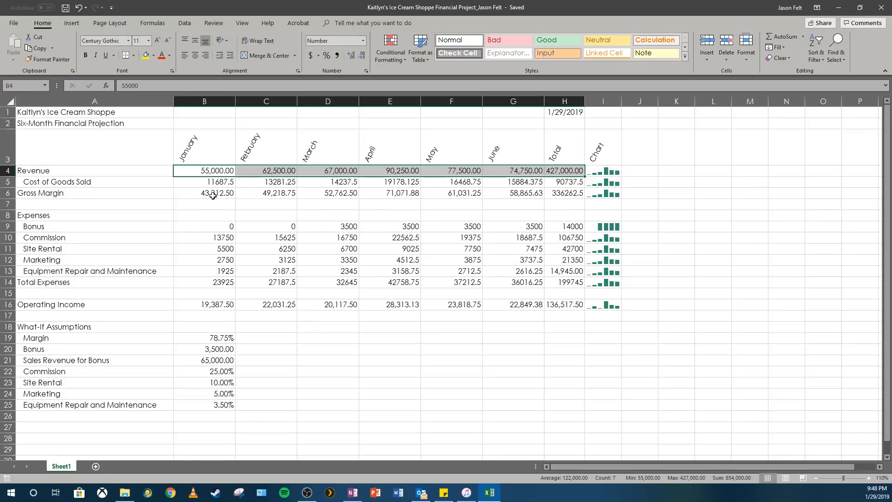
drag(213, 196, 559, 191)
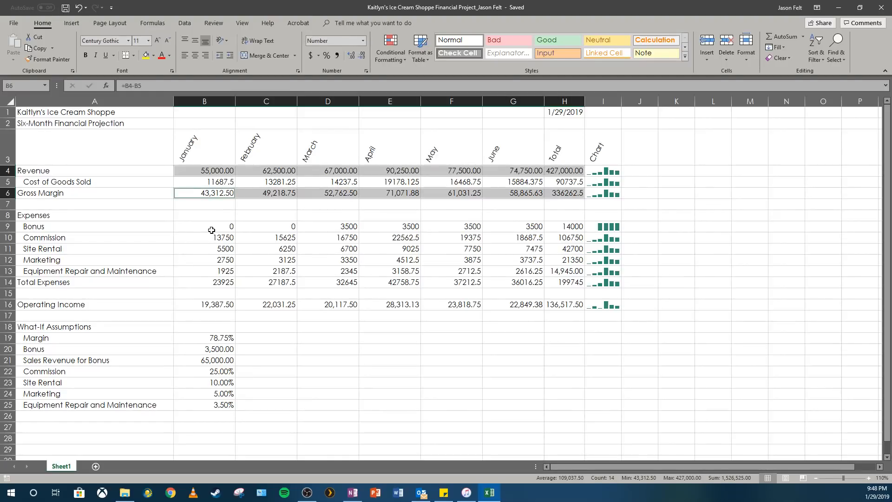
ctrl+drag(210, 228, 268, 228)
drag(494, 229, 557, 228)
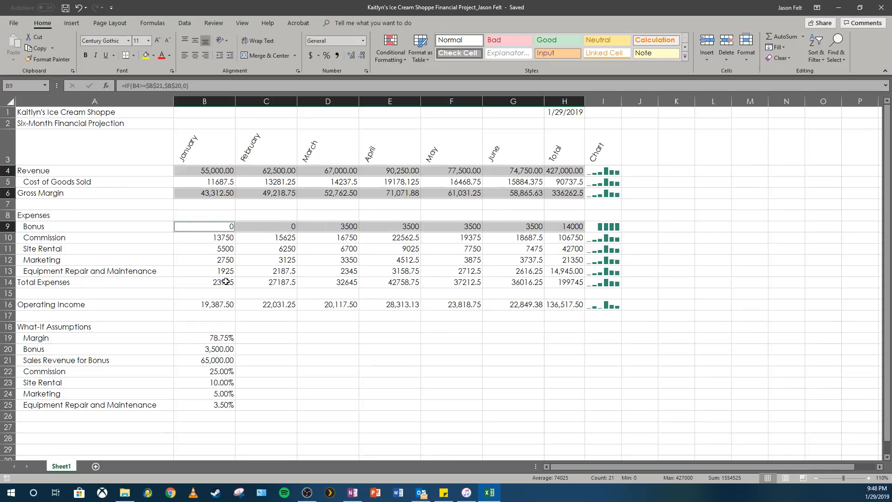
drag(223, 282, 559, 282)
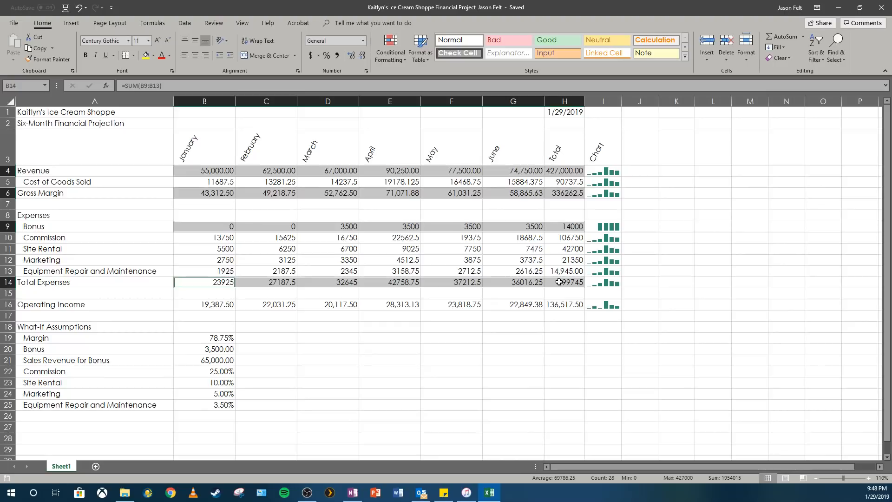
click(212, 304)
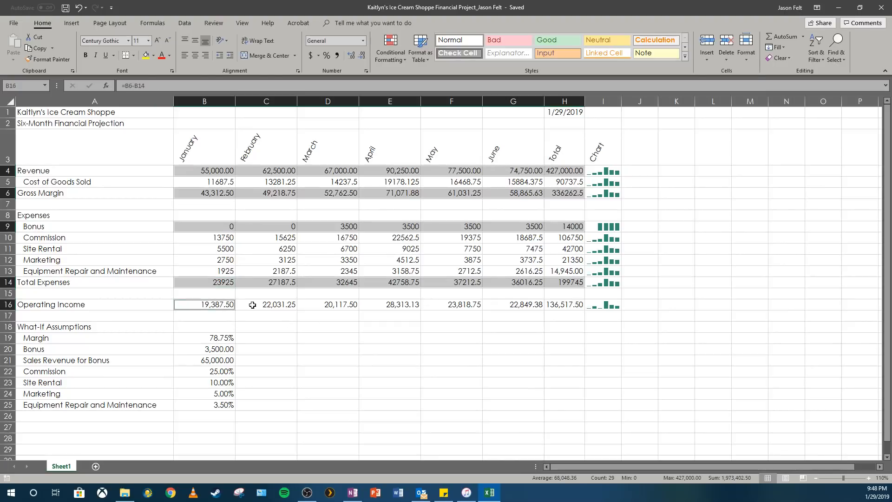
drag(252, 304, 555, 305)
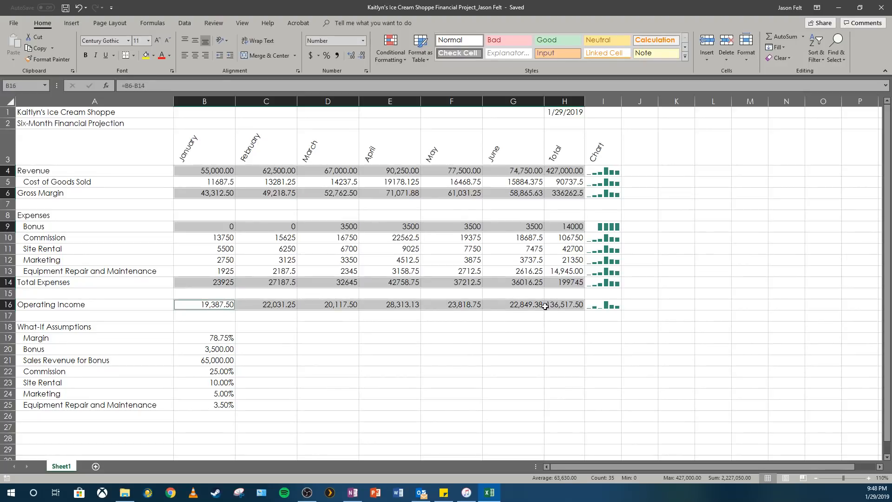
click(367, 71)
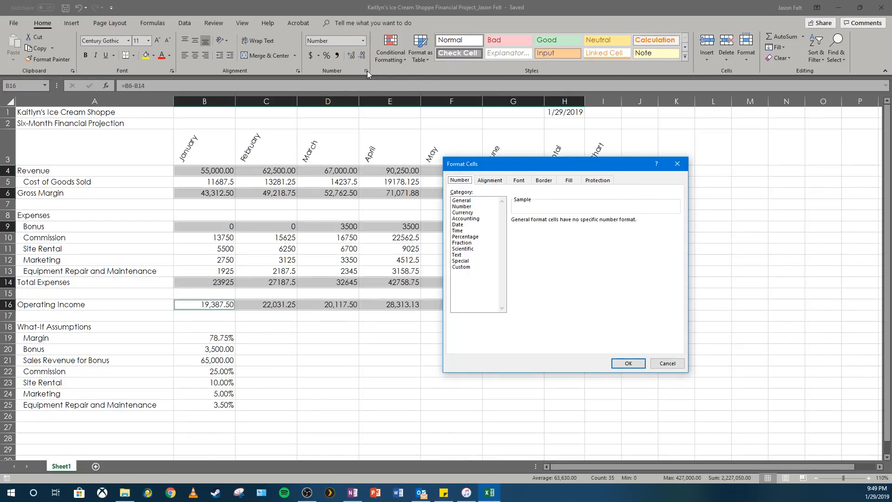
click(463, 213)
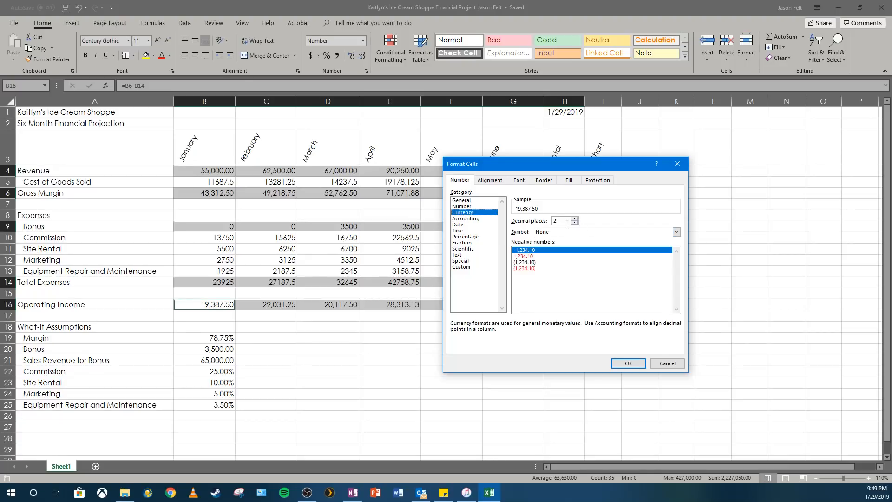
click(629, 230)
click(603, 247)
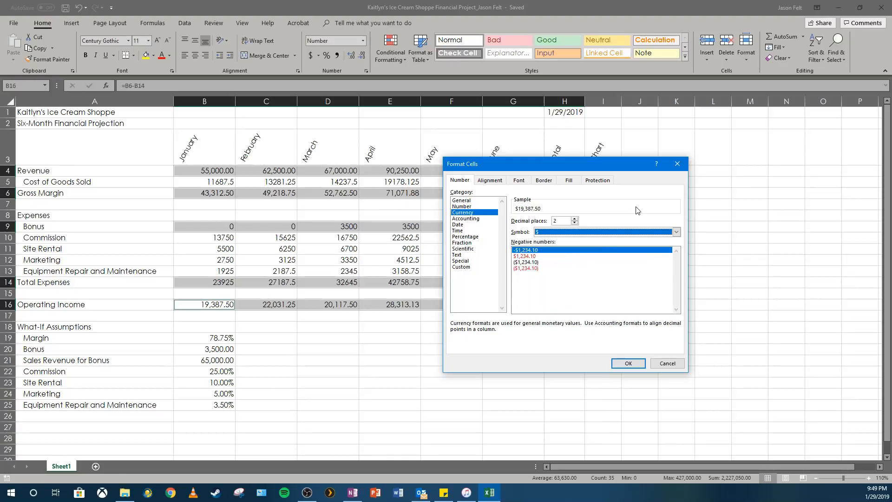
click(535, 262)
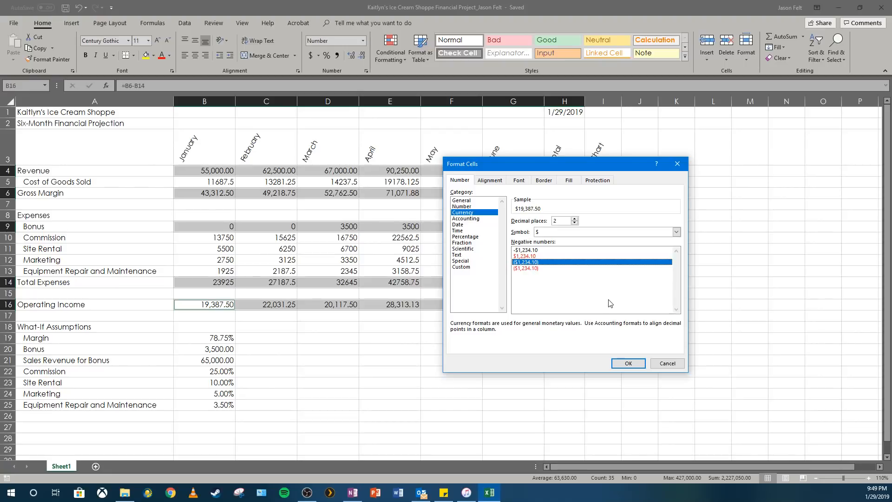
click(619, 362)
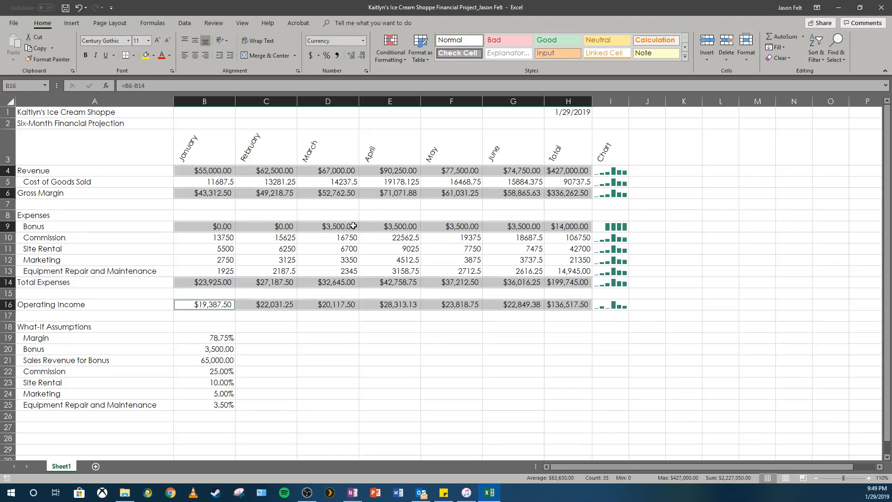
Step: Format rows 5 and 10 to 13 in columns B to H as Currency with 2 decimals, no symbol and black parenthesized negatives
drag(216, 181, 556, 180)
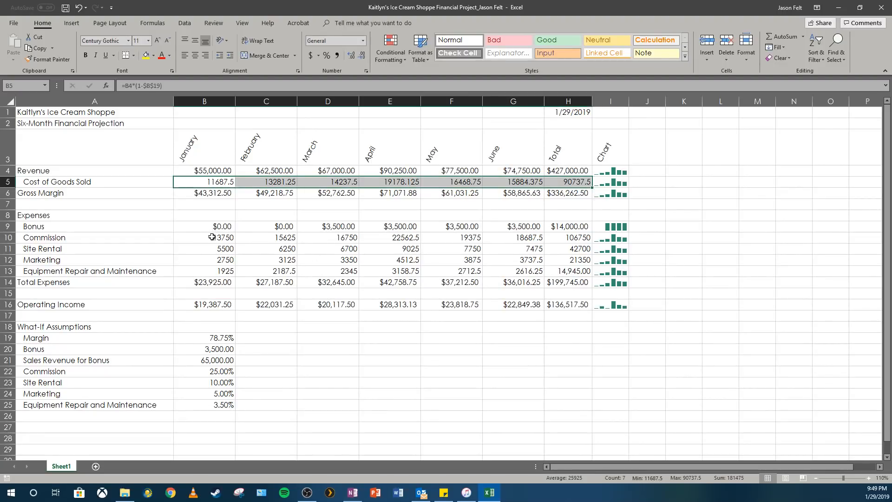
drag(212, 237, 567, 272)
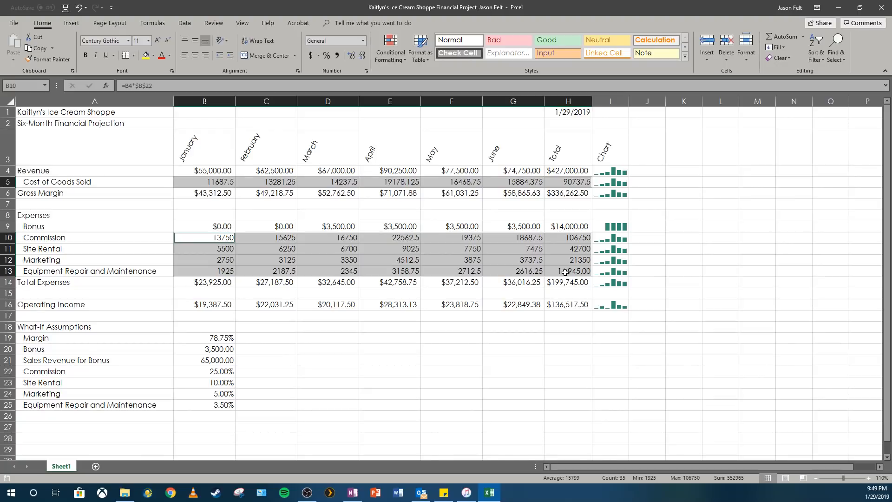
click(367, 70)
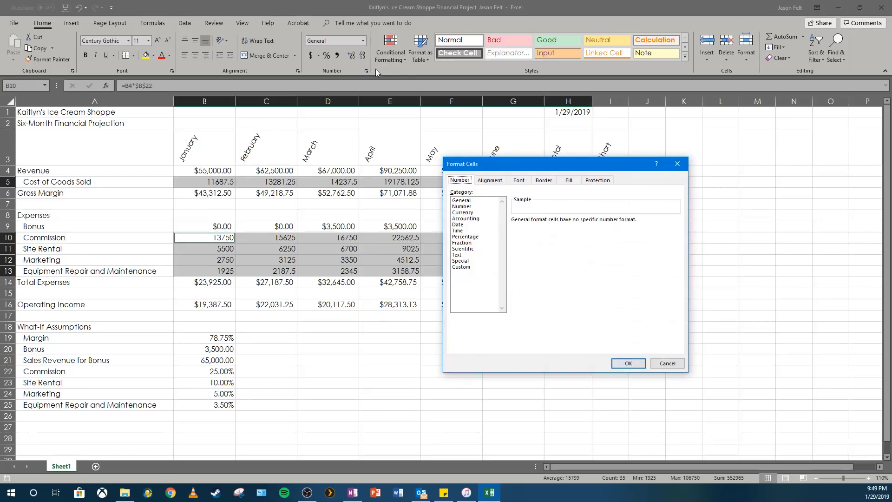
click(470, 213)
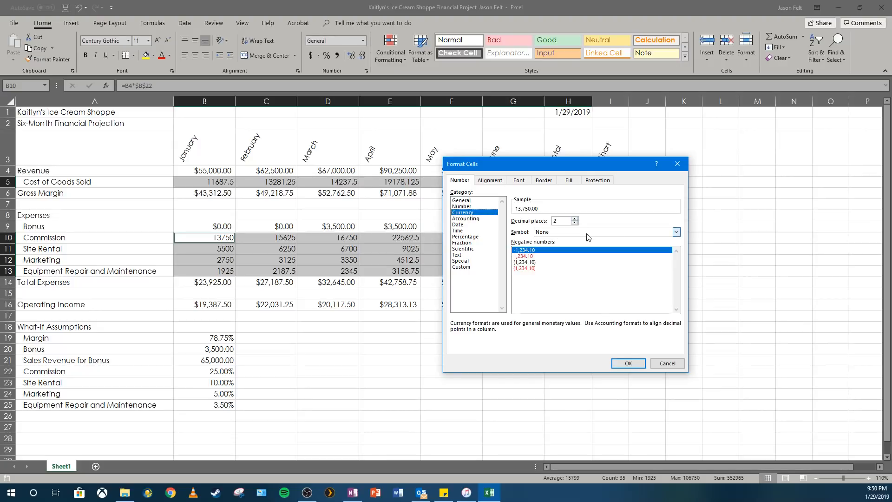
click(535, 262)
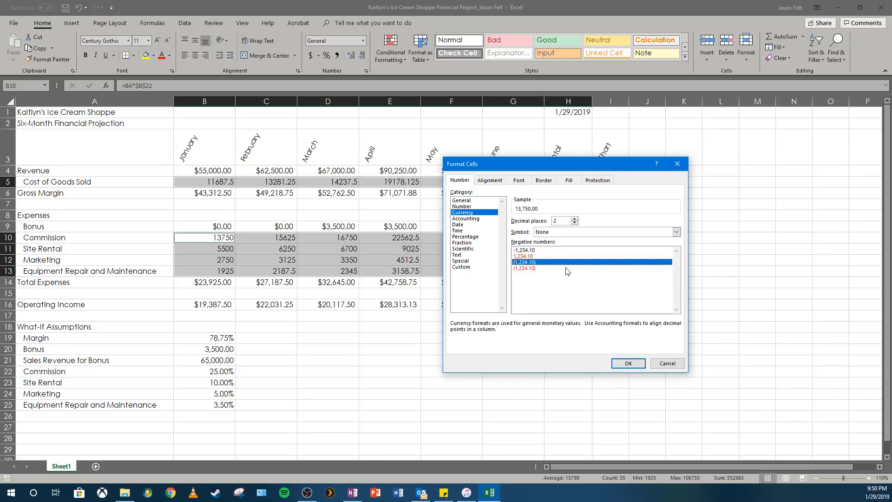
click(622, 363)
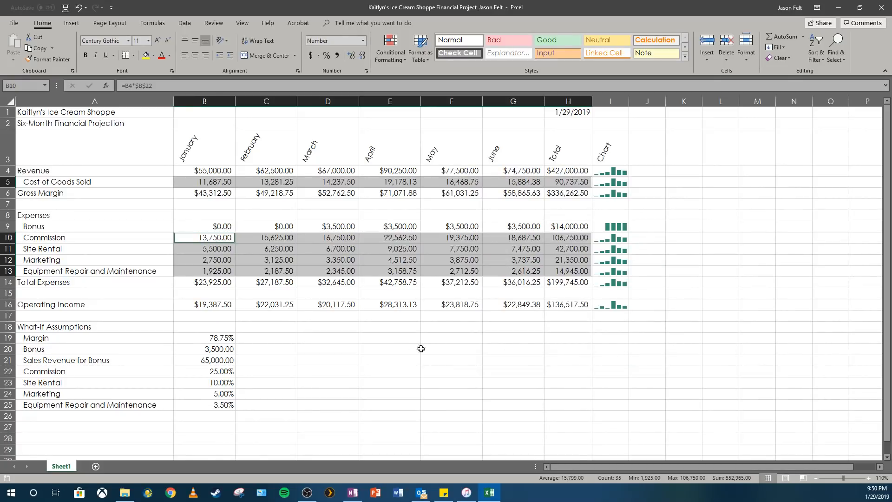
click(361, 352)
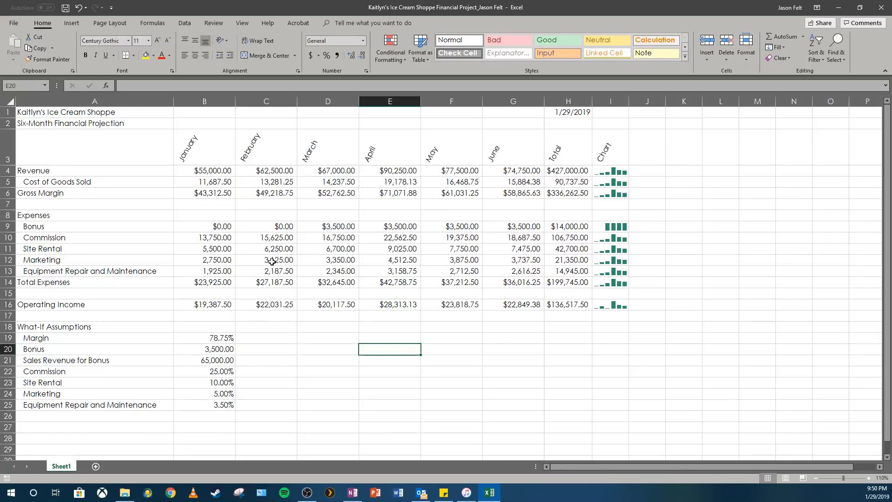
Step: Make all the text in column A bold
click(43, 115)
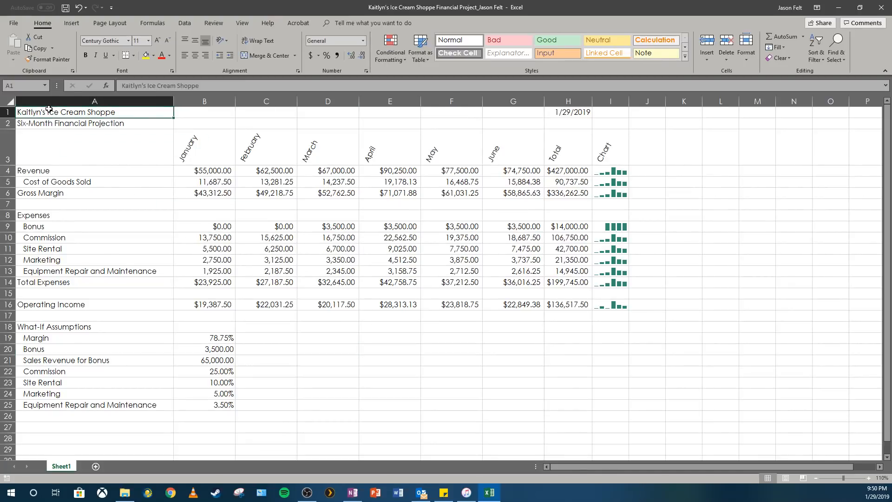
click(49, 102)
click(66, 96)
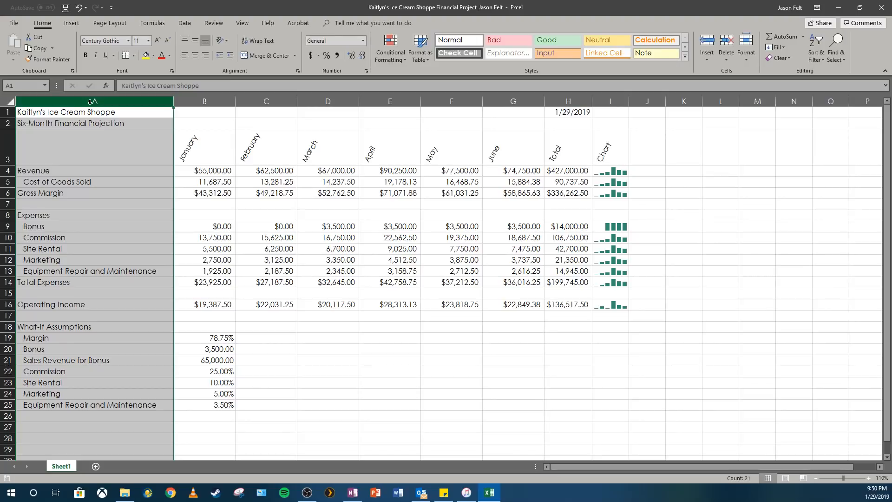
click(86, 55)
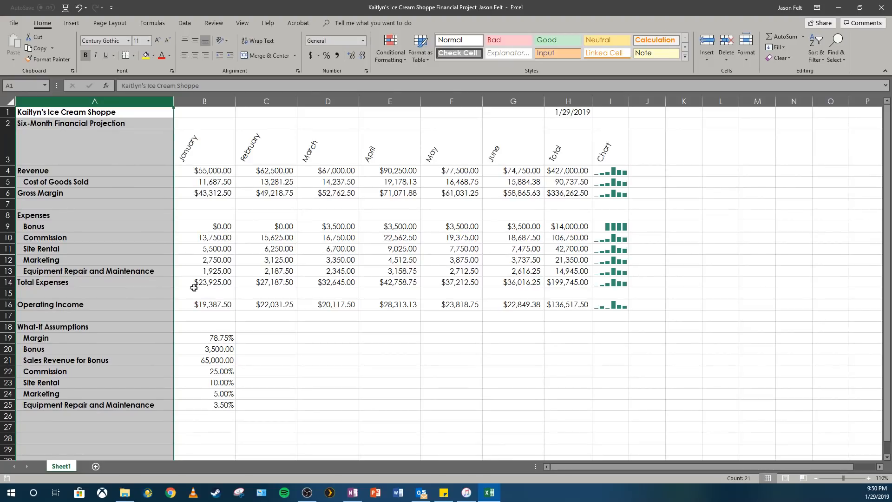
Step: Set the font size of the shop title in A1 to 28 and the subtitle in A2 to 16
click(48, 113)
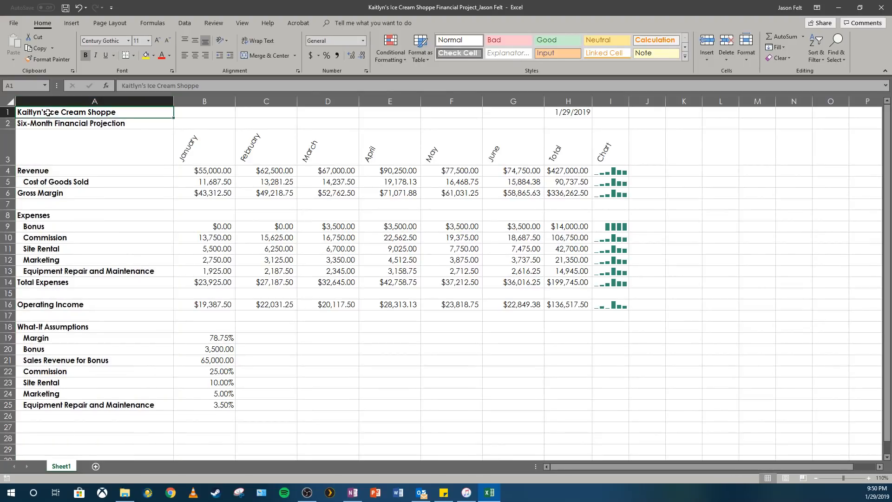
click(148, 41)
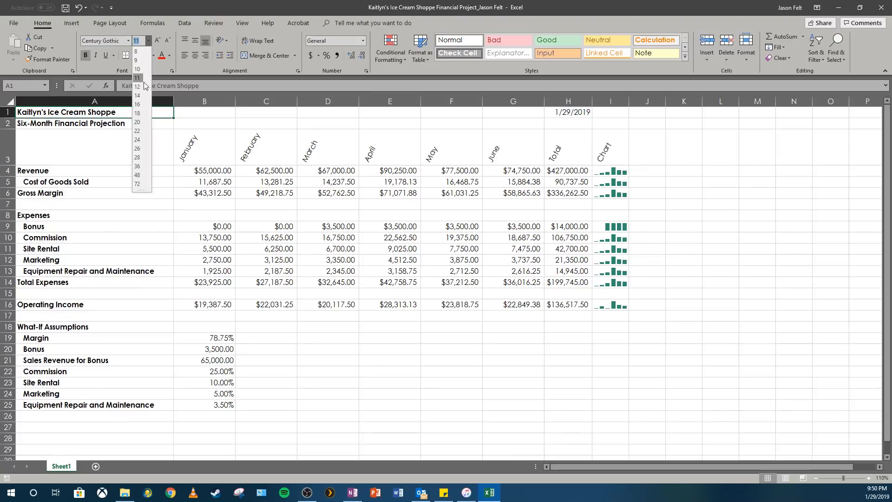
click(137, 158)
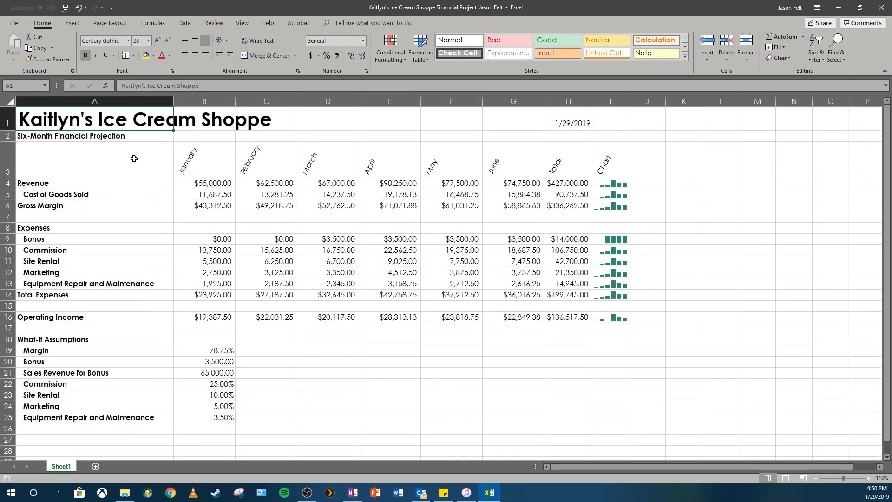
click(54, 137)
click(148, 40)
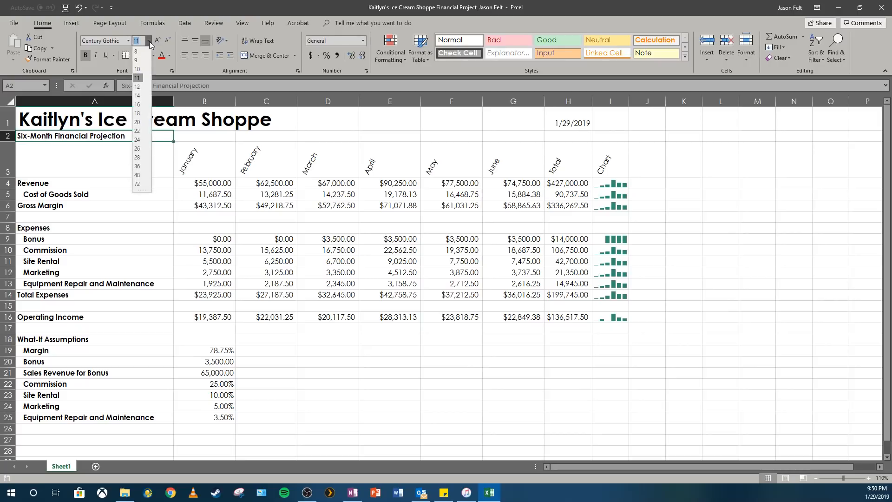
click(139, 107)
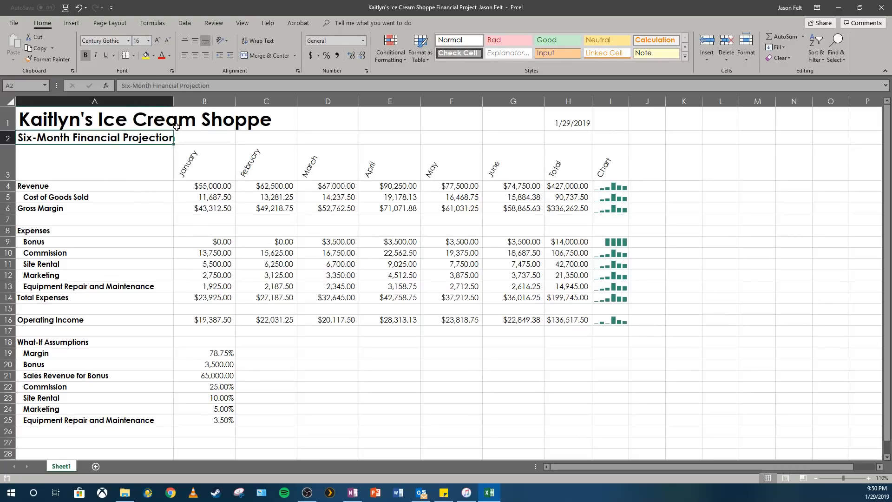
Step: Fill the title range A1:I2 with the theme color Green, Accent 4
click(75, 121)
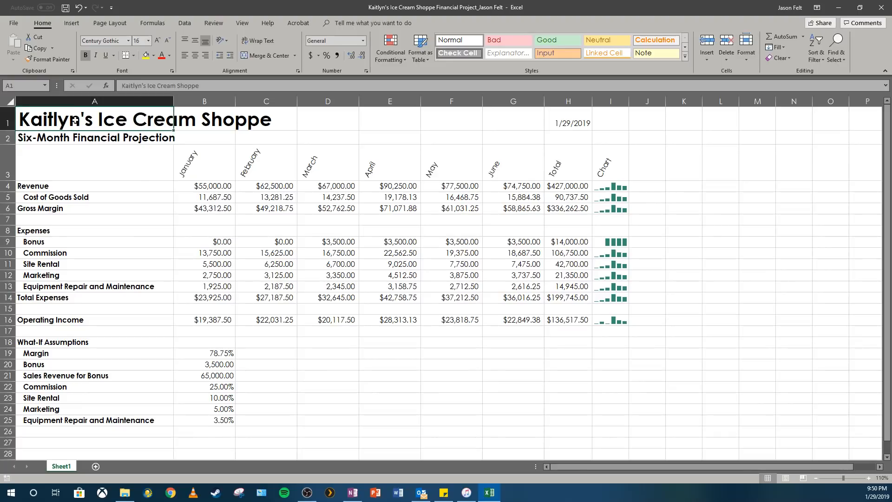
drag(75, 120, 606, 135)
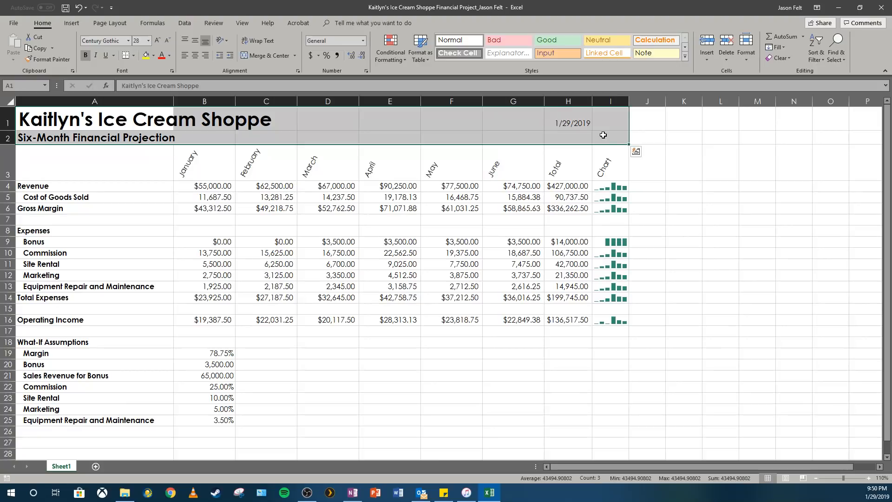
click(153, 56)
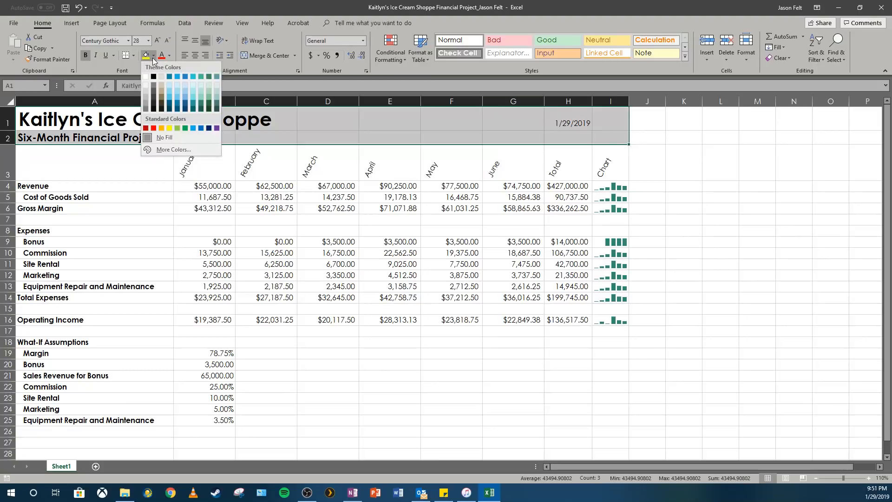
click(198, 77)
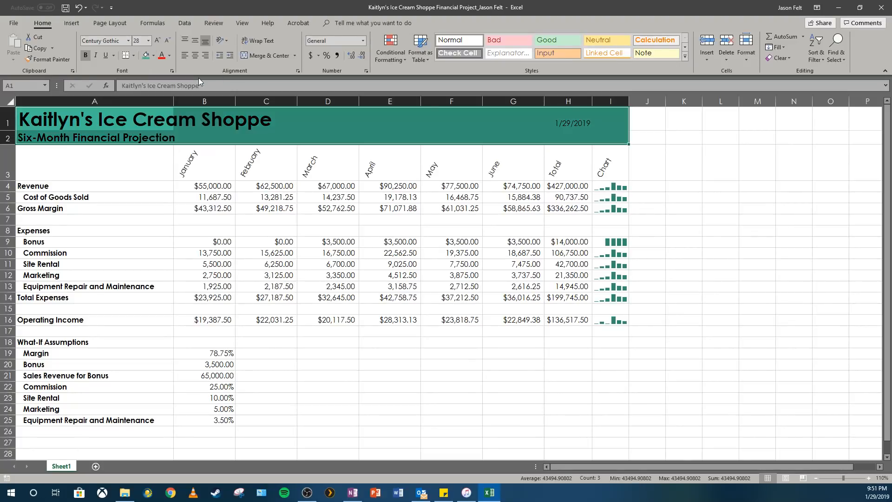
click(198, 131)
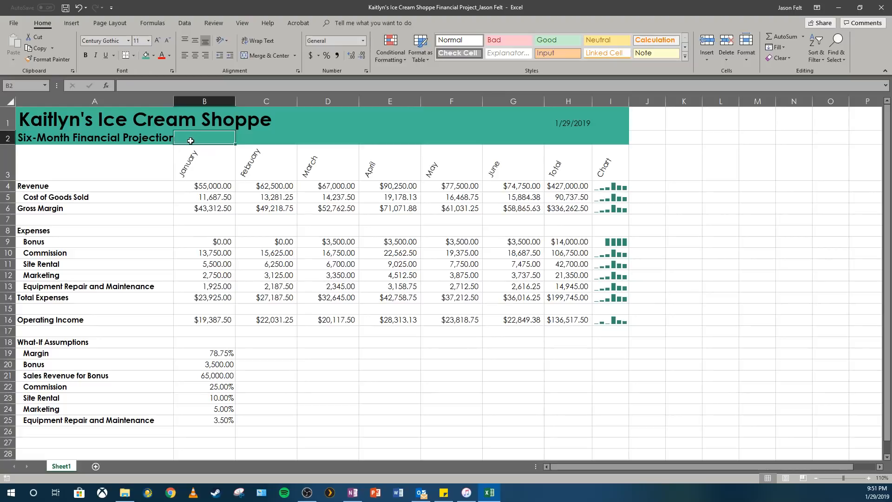
Step: Change the font color of the title range A1:I2 to white
click(64, 128)
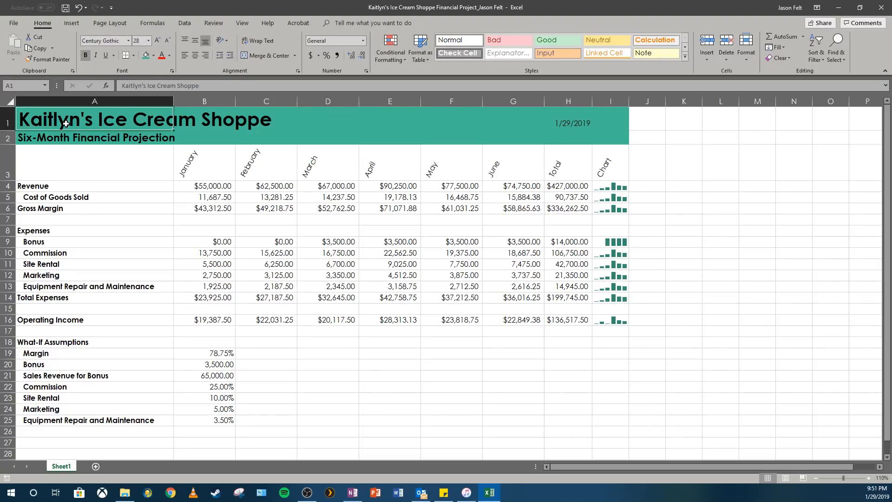
drag(66, 124, 609, 135)
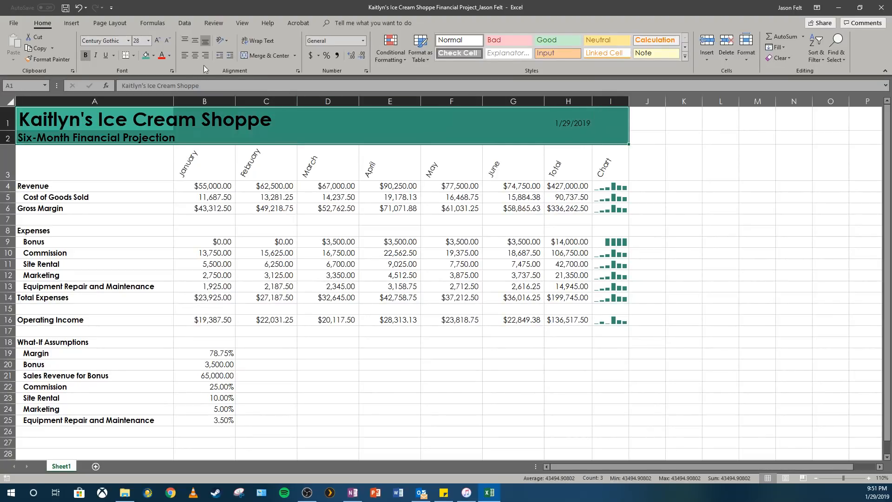
click(170, 57)
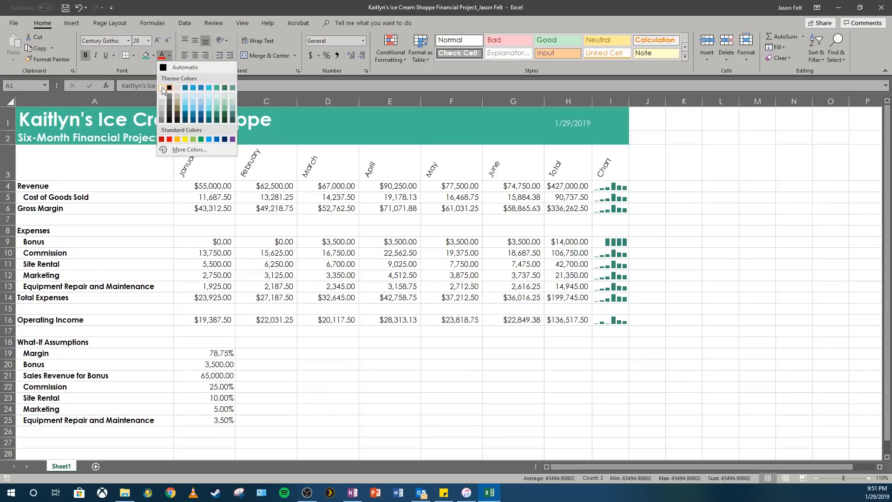
click(162, 88)
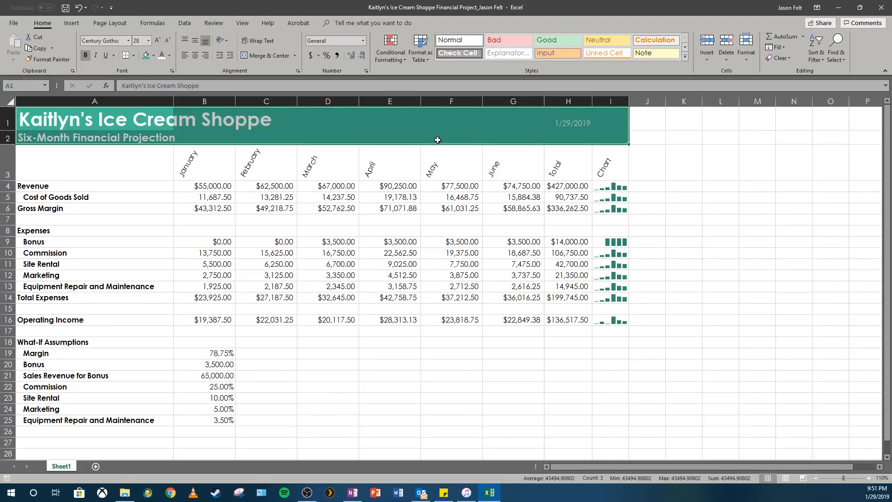
click(273, 123)
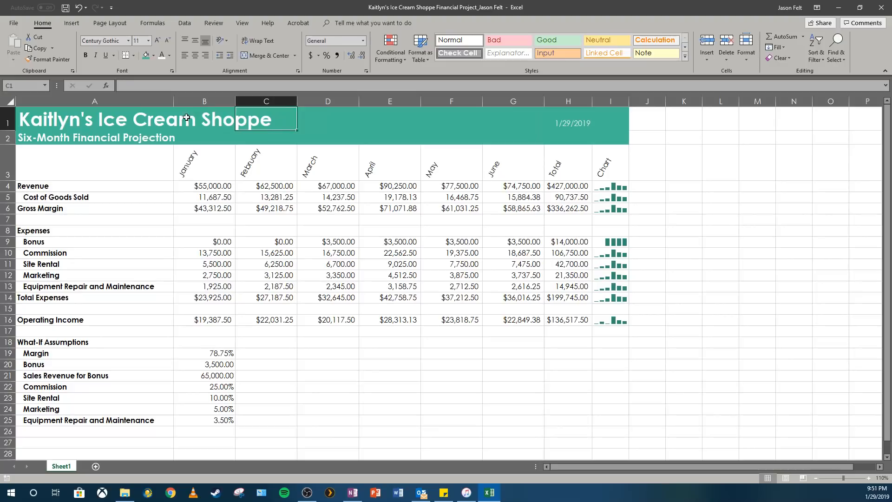
click(90, 119)
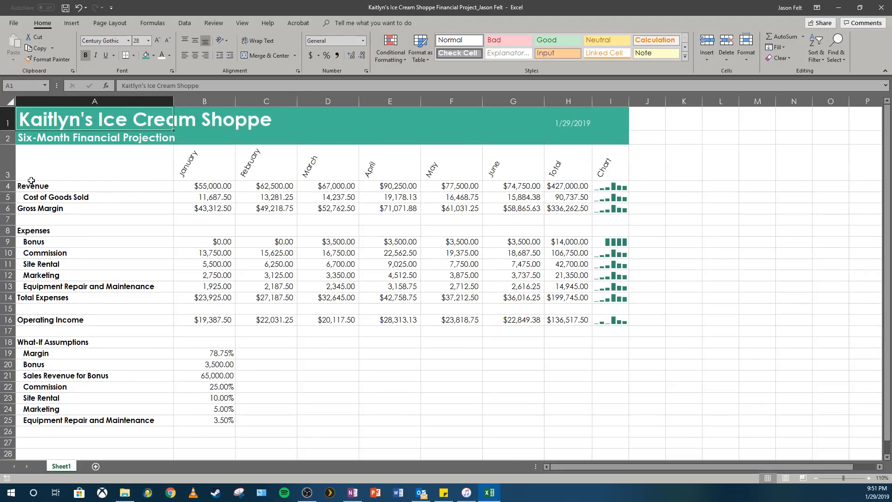
Step: Apply the Heading 2 cell style to the column heading row A3:I3
click(57, 173)
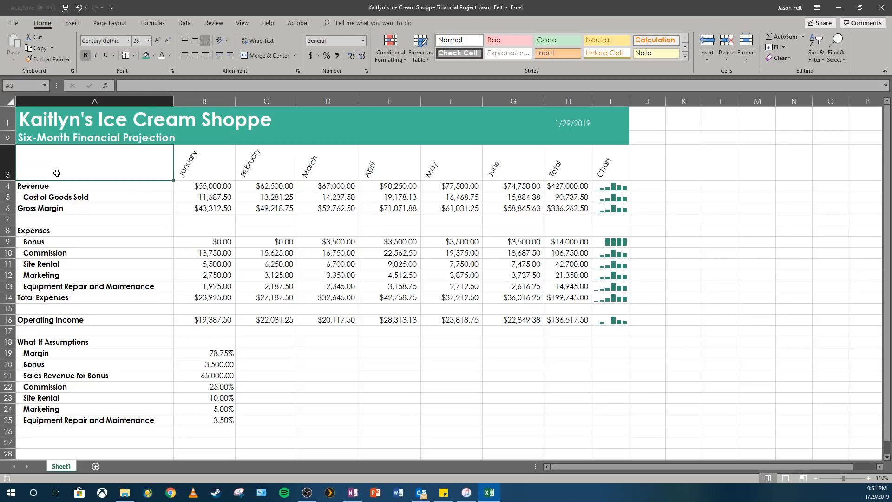
drag(56, 173, 621, 164)
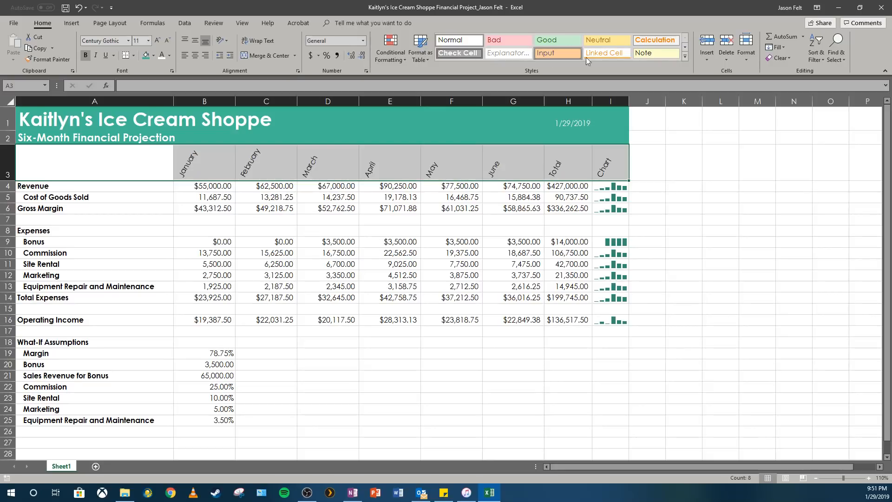
click(685, 56)
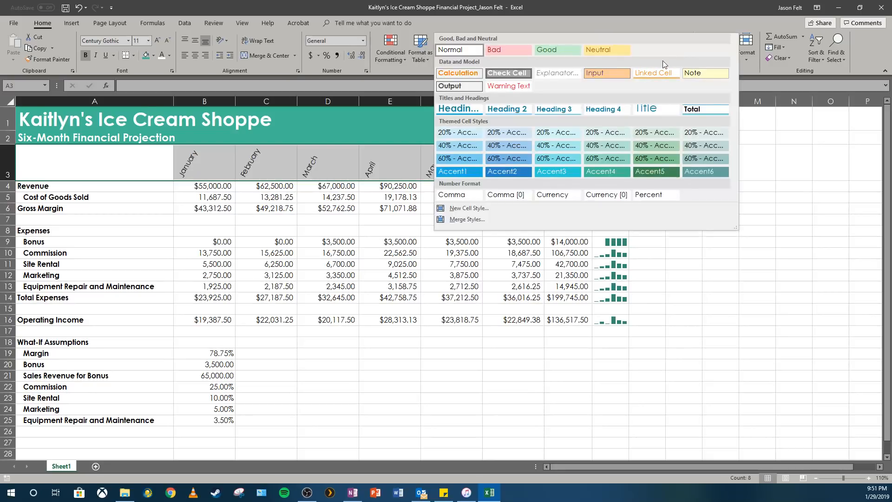
click(525, 112)
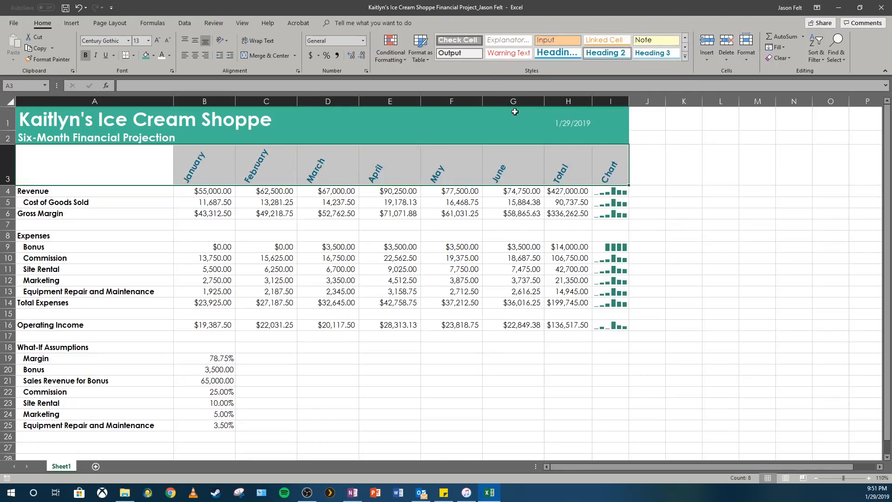
Step: Apply the Total cell style to the Gross Margin, Total Expenses and Operating Income rows, A6:H6, A14:H14 and A16:H16
click(98, 216)
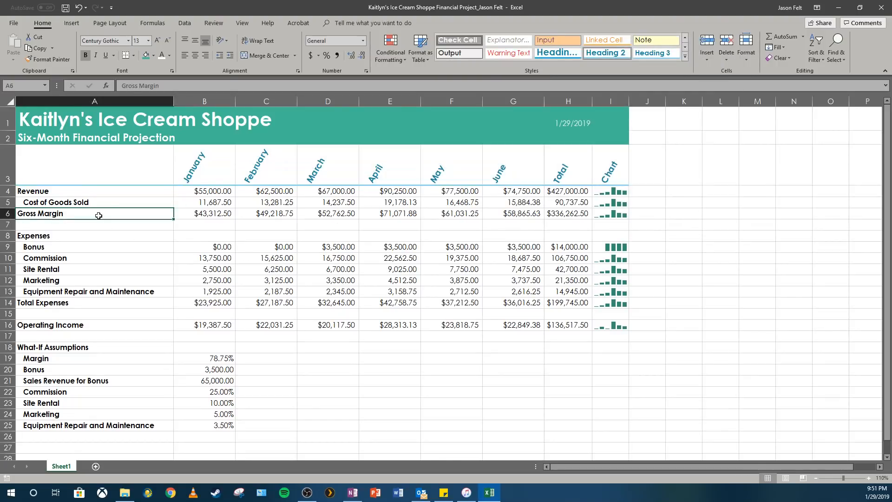
drag(99, 215, 583, 215)
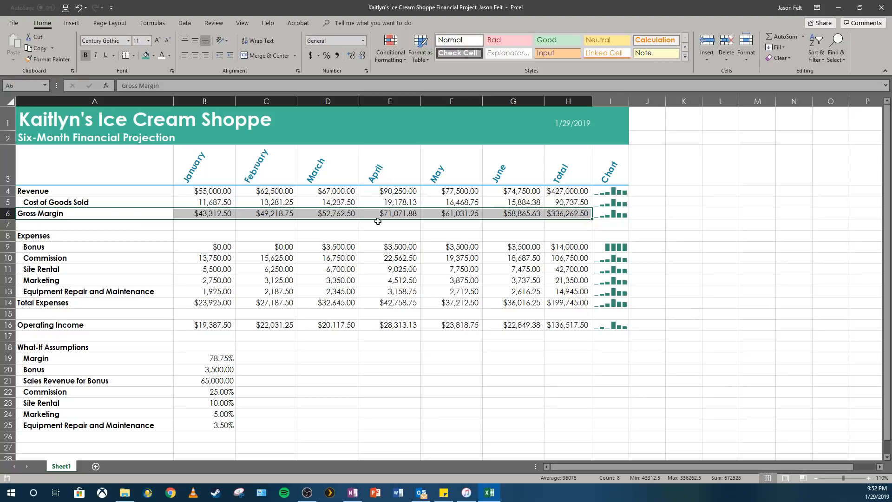
drag(50, 303, 560, 303)
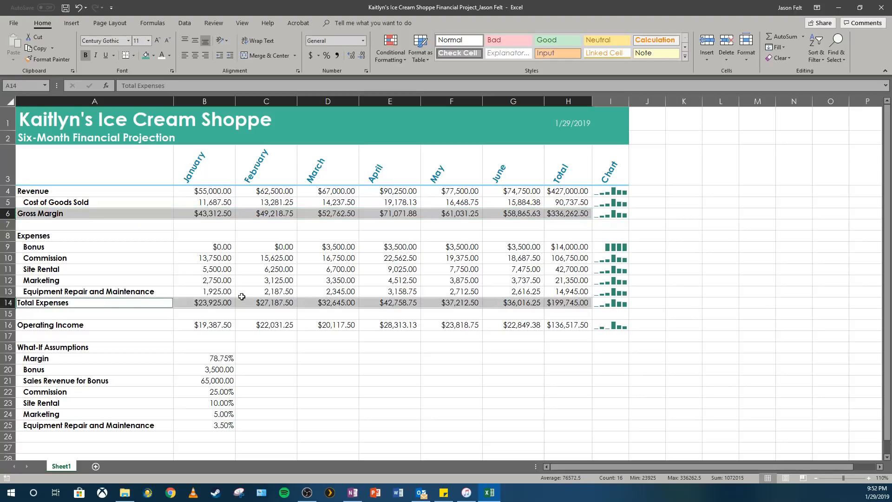
drag(72, 326, 555, 325)
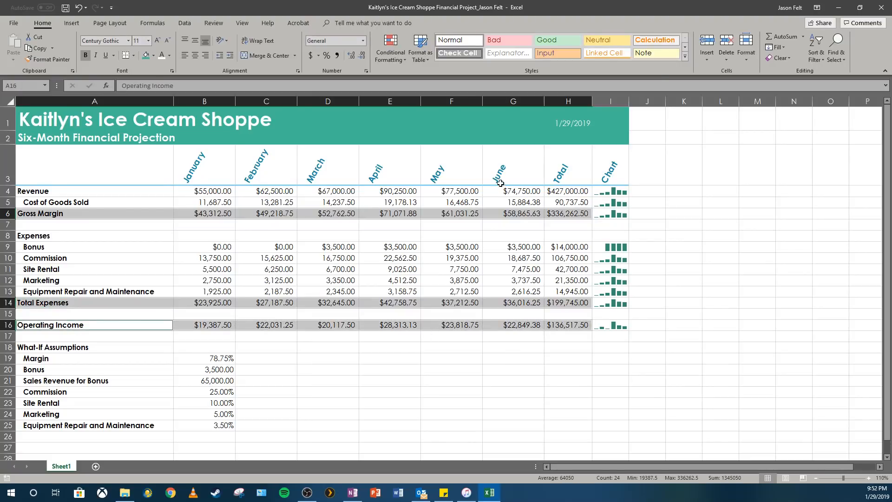
click(685, 56)
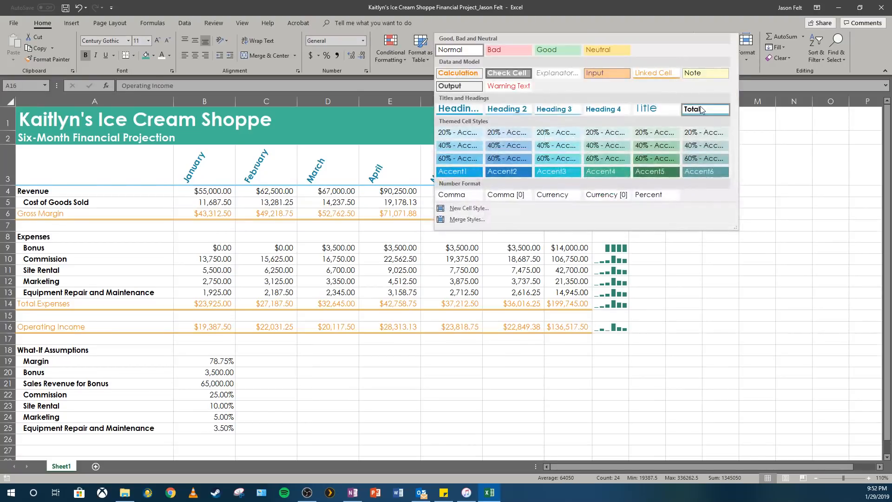
click(701, 110)
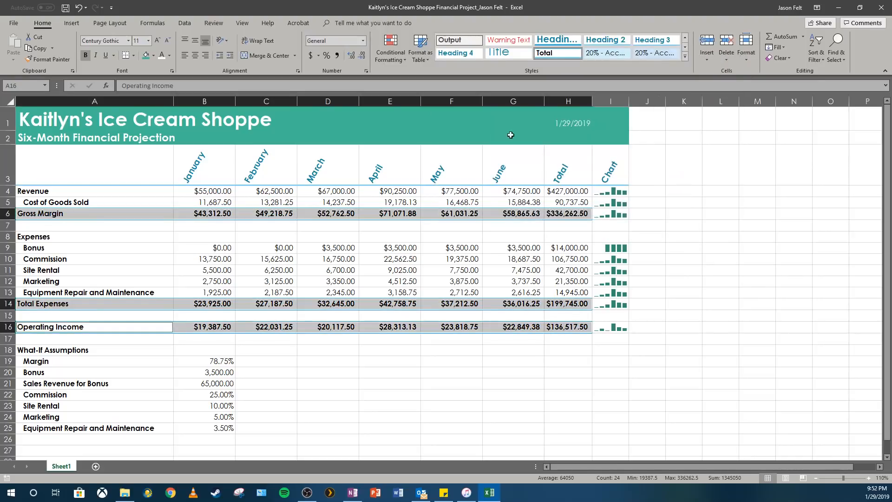
Step: Fill the Revenue label in A4 with the banner's green and set its font color to white
click(110, 189)
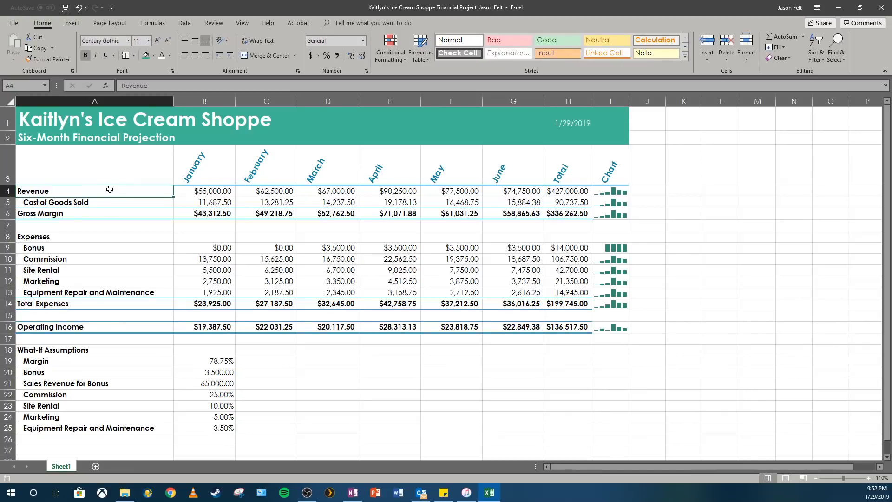
click(146, 54)
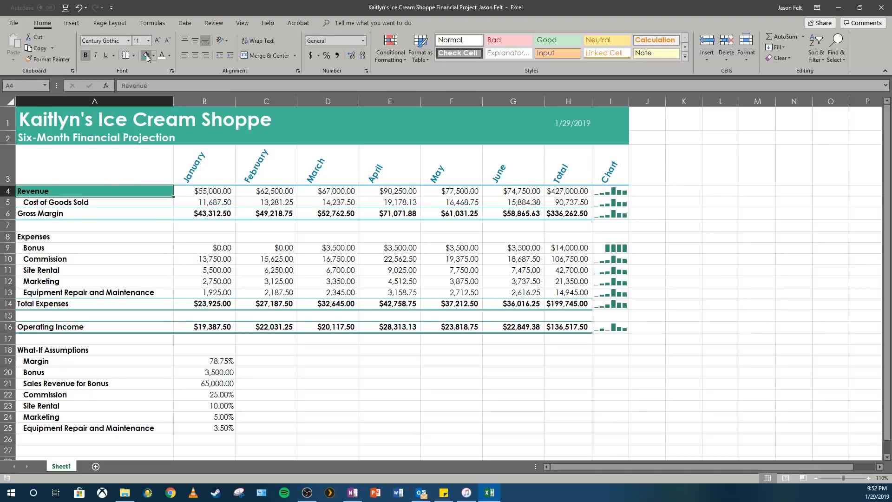
click(163, 59)
Step: Copy the Revenue label's formatting with Format Painter onto Gross Margin in A6 and the Operating Income row A16:H16
click(48, 60)
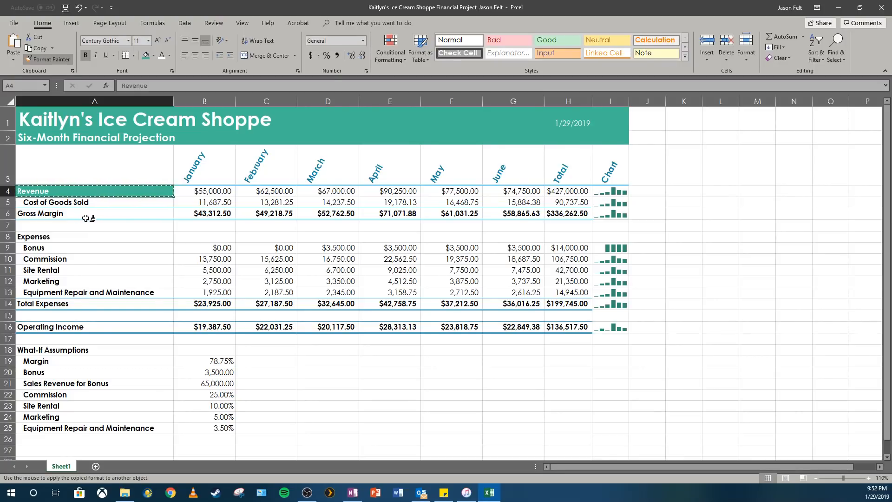
click(100, 215)
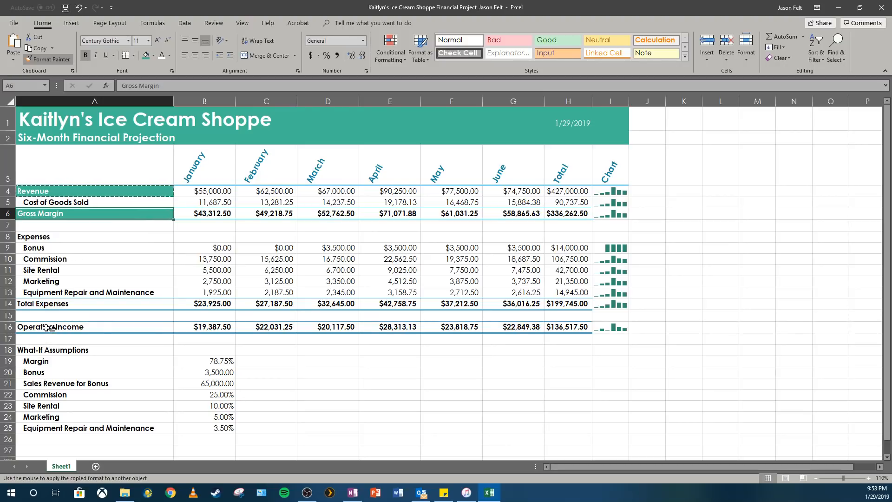
drag(50, 328, 580, 328)
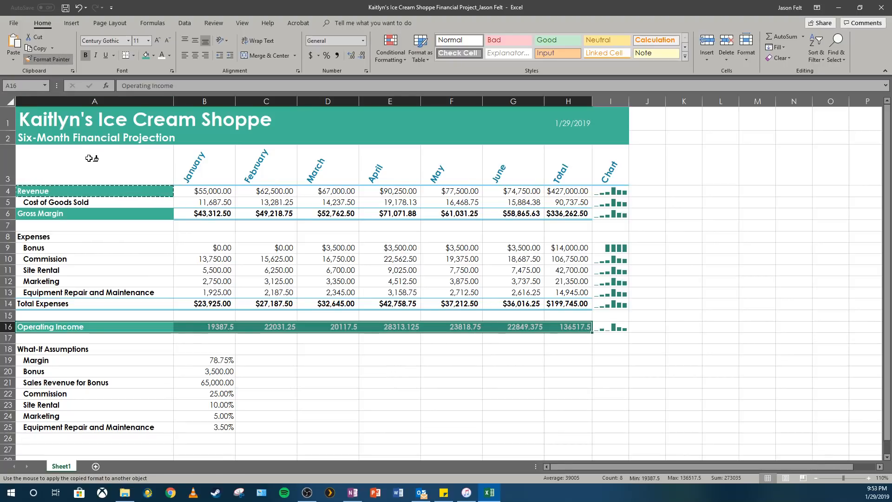
click(56, 62)
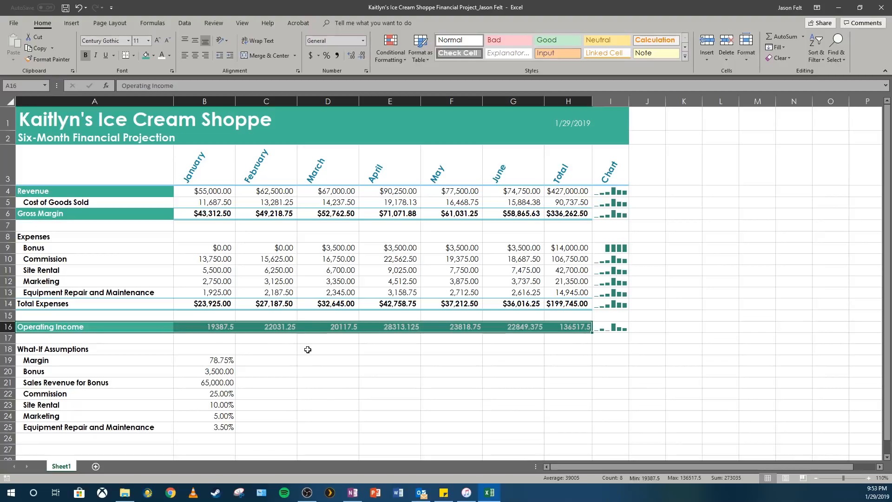
Step: Format the Operating Income amounts B16:H16 as Currency with two decimals, the $ symbol and black parentheses for negative numbers
click(160, 216)
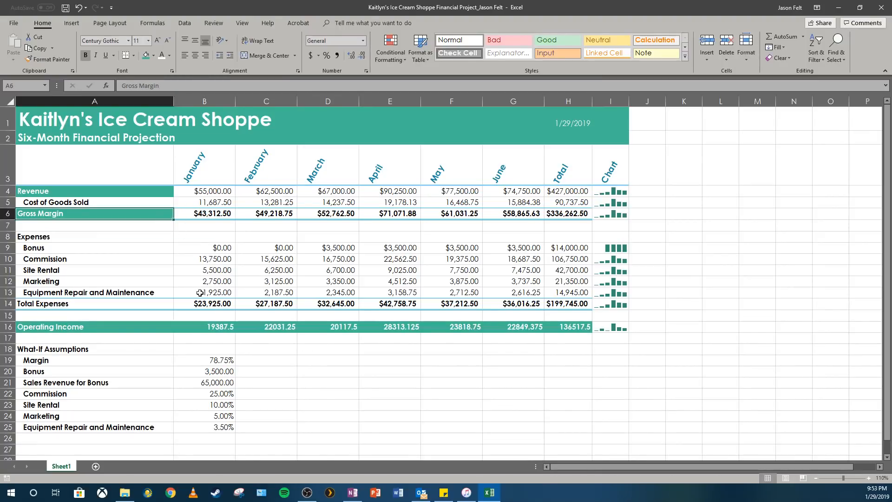
drag(216, 325, 574, 325)
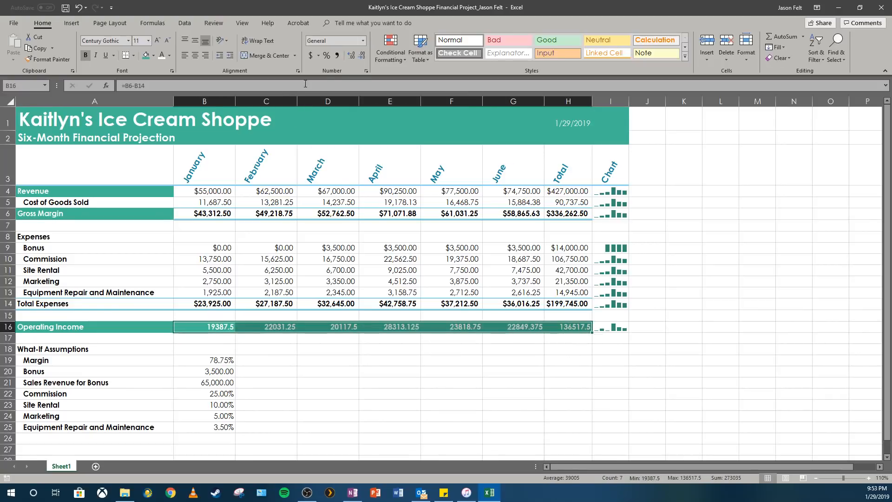
click(365, 71)
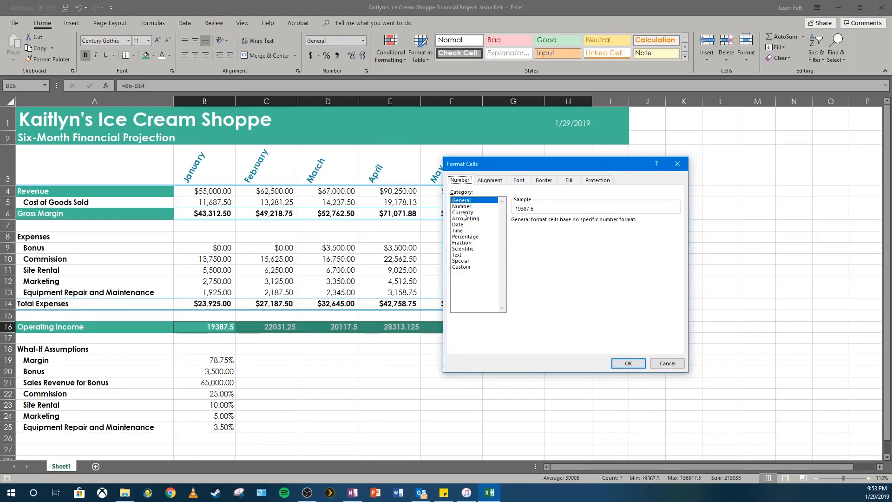
click(464, 213)
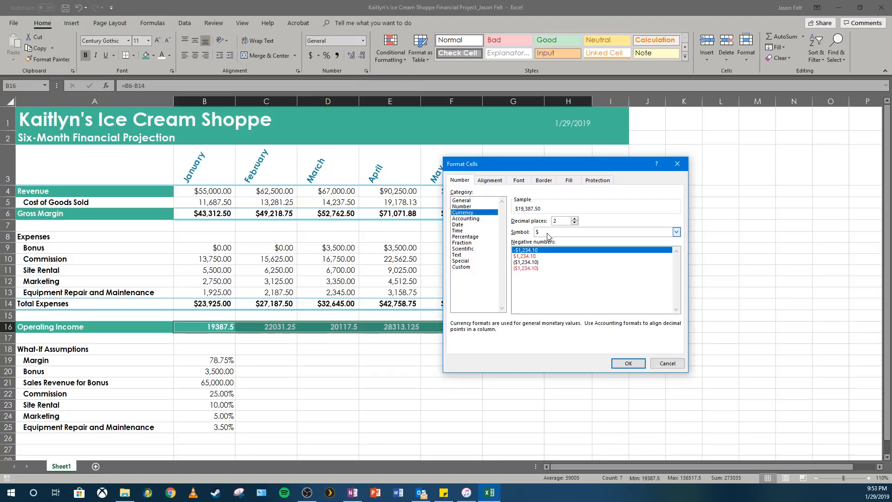
click(537, 262)
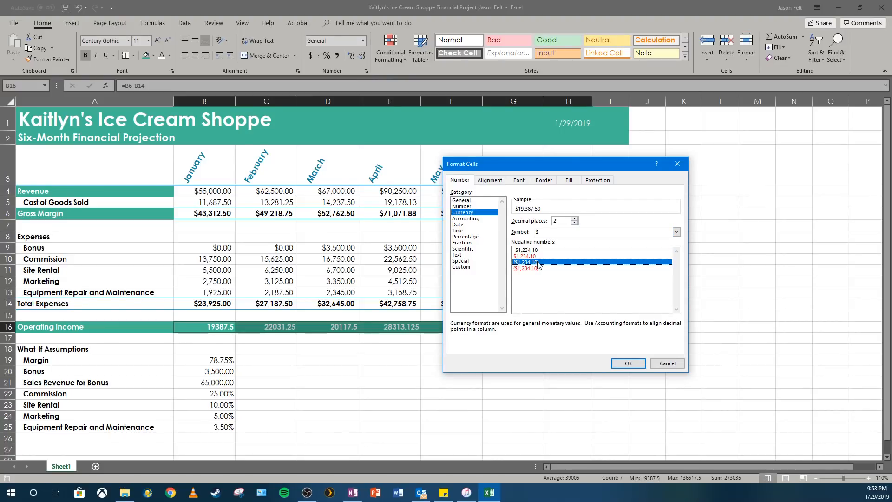
click(623, 363)
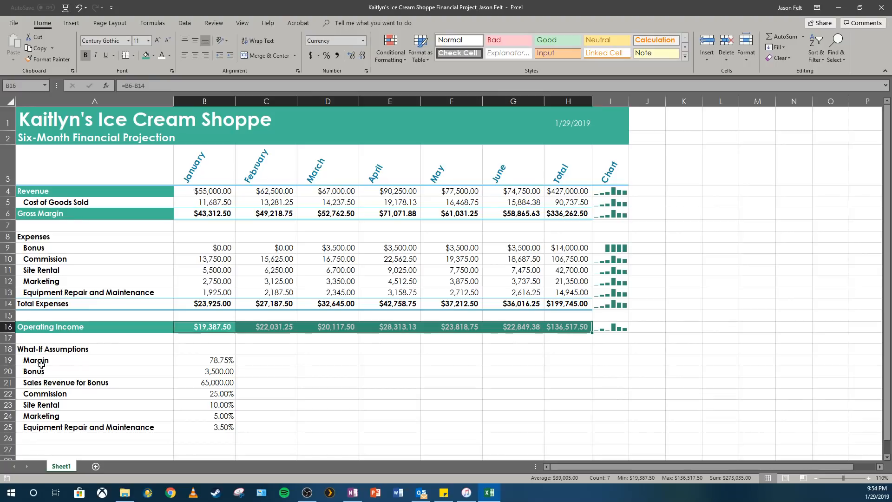
Step: Reduce the What-If Assumptions heading in A18 to font size 8 and make it italic and underlined
click(44, 350)
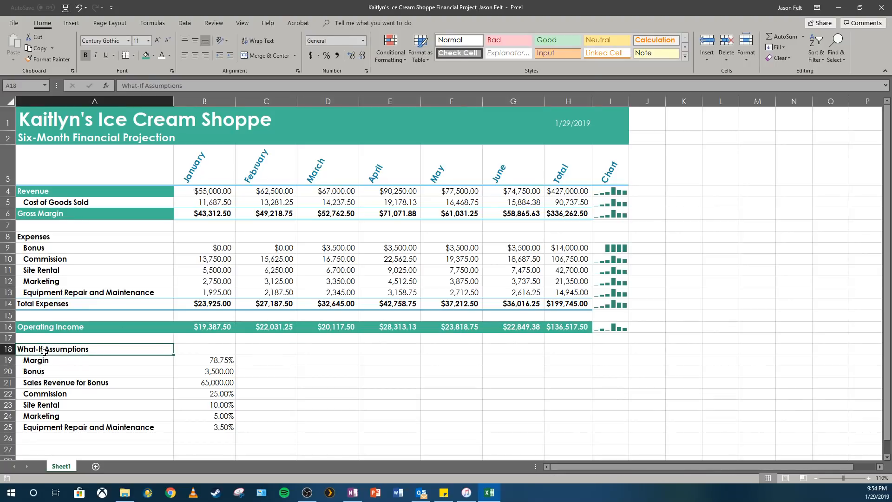
click(167, 42)
click(166, 42)
click(98, 54)
click(104, 54)
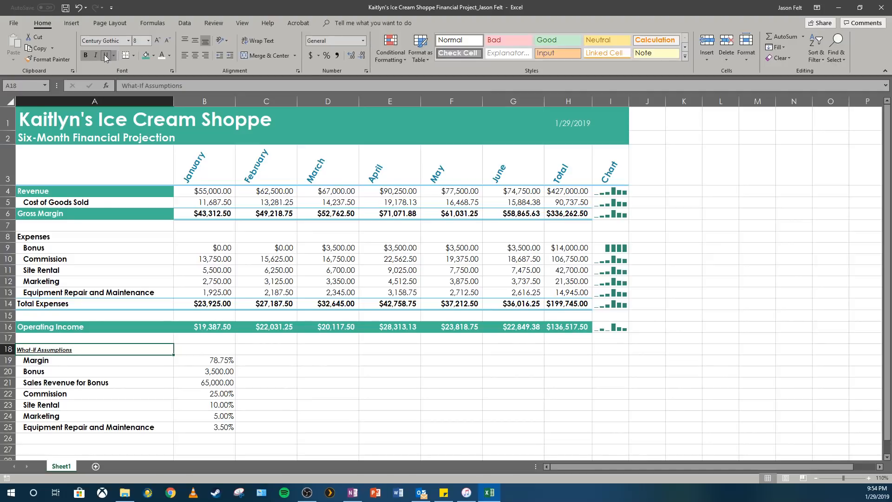
Step: Set the font size of the assumption labels and values in A19:B25 to 8
click(53, 362)
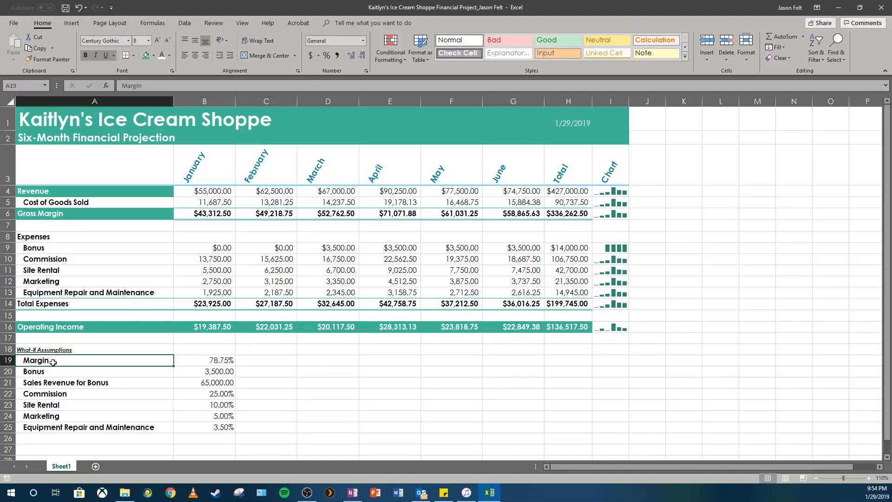
drag(53, 361, 218, 427)
click(148, 40)
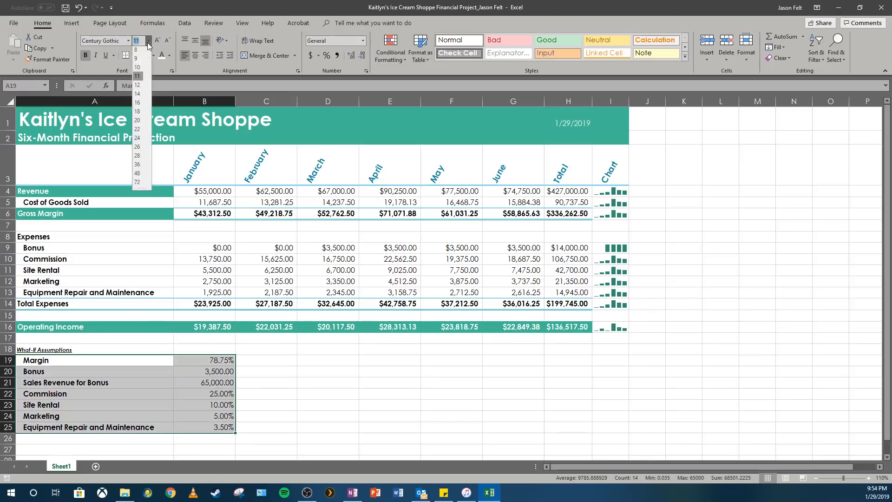
click(136, 51)
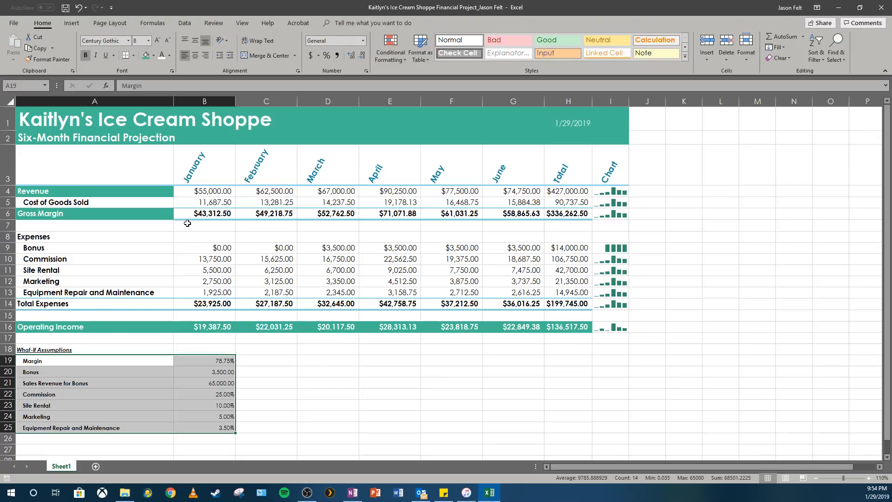
Step: Fill the What-If Assumptions block A18:B25 with the banner's green and change its font color to white
drag(91, 349, 208, 426)
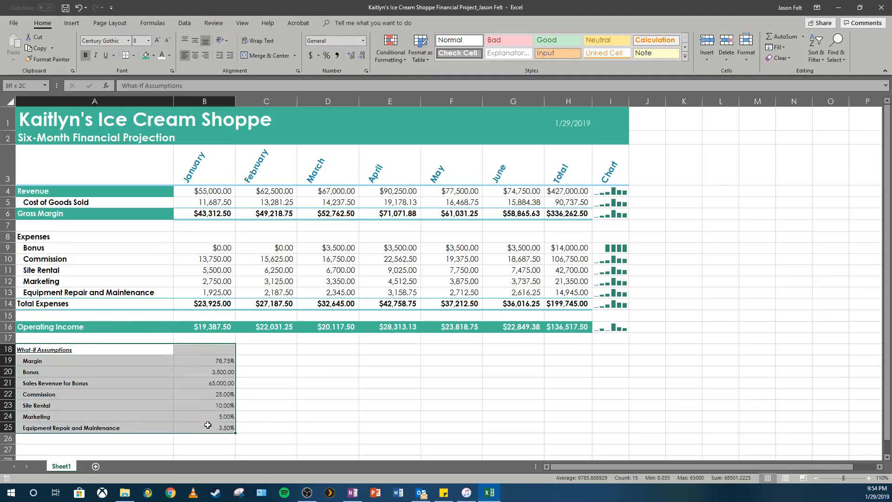
click(146, 56)
click(161, 56)
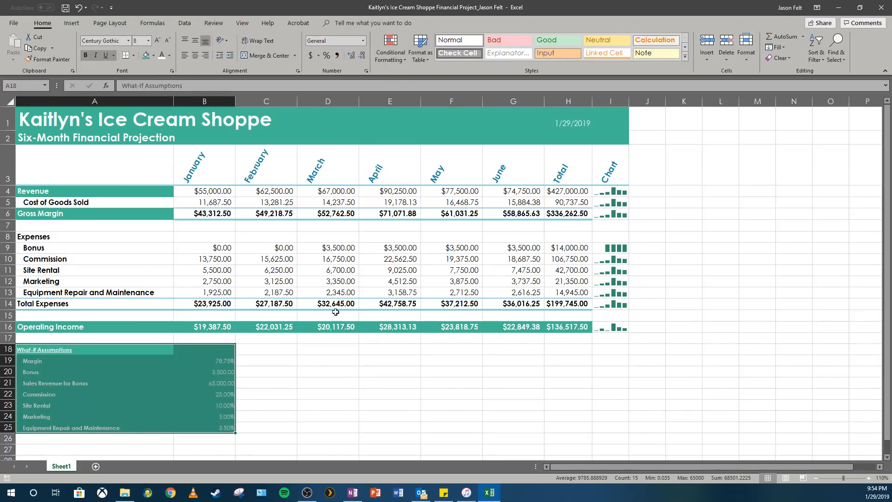
Step: Save the workbook and deselect the assumptions block
click(65, 7)
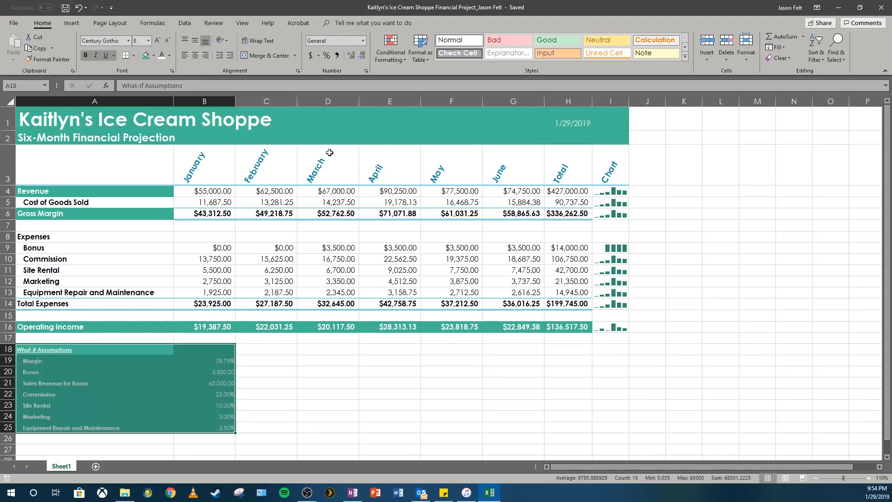
click(393, 391)
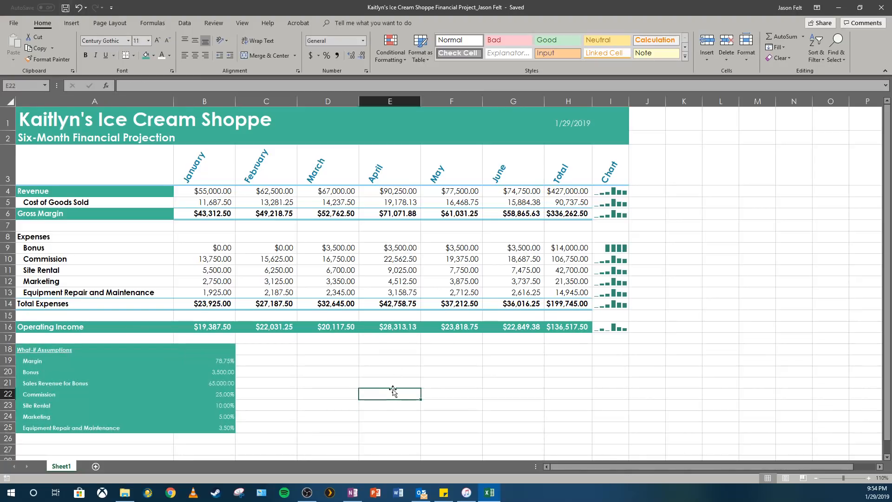